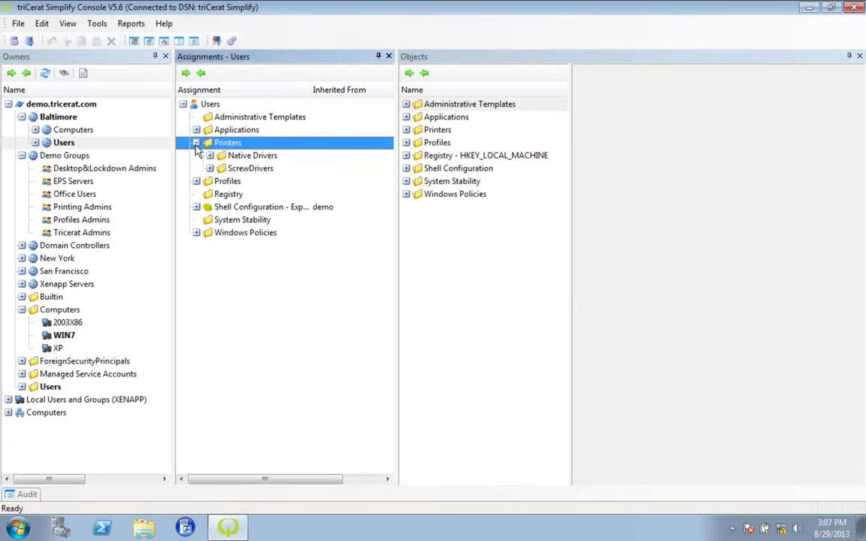
- Expand the users' ScrewDrivers > v4 Print Server > Admin Assignments to list its six printers
click(210, 168)
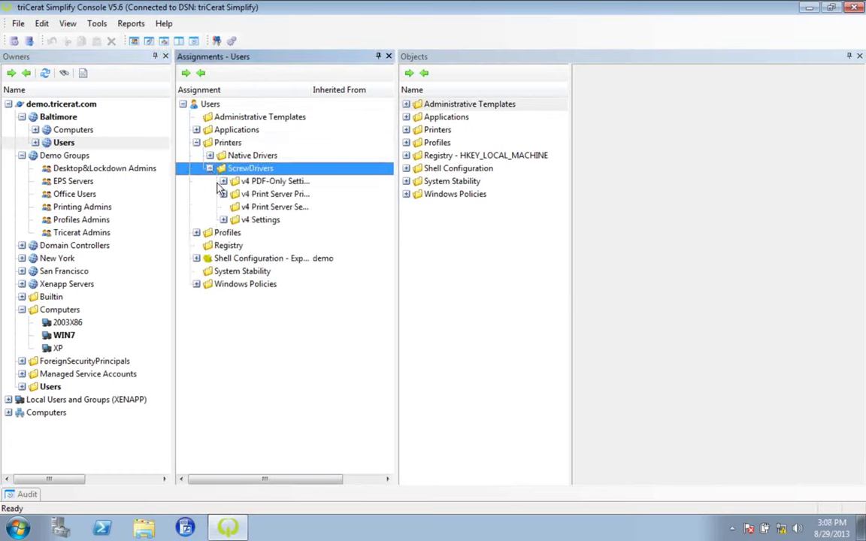
click(223, 194)
click(237, 206)
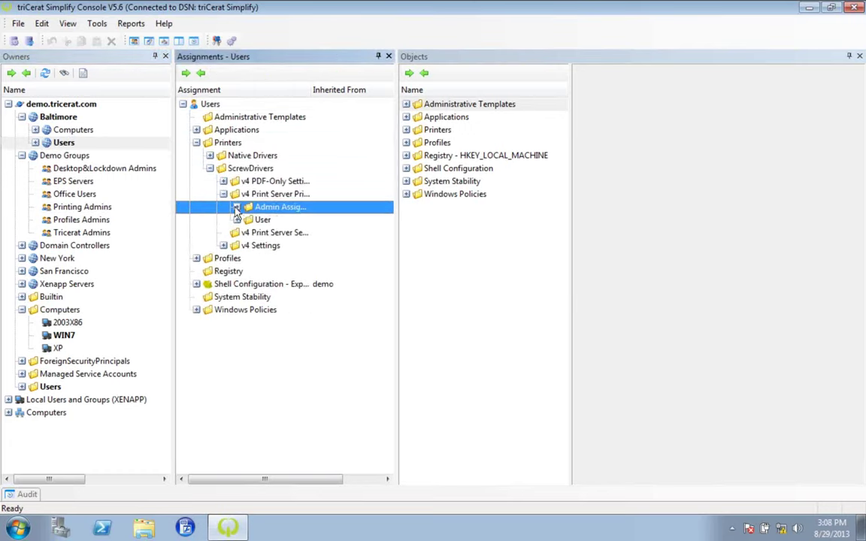
- In Objects, expand Printers > ScrewDrivers > v4 Print Servers and open PrintServer (host dc, port 3550)
click(406, 144)
click(405, 130)
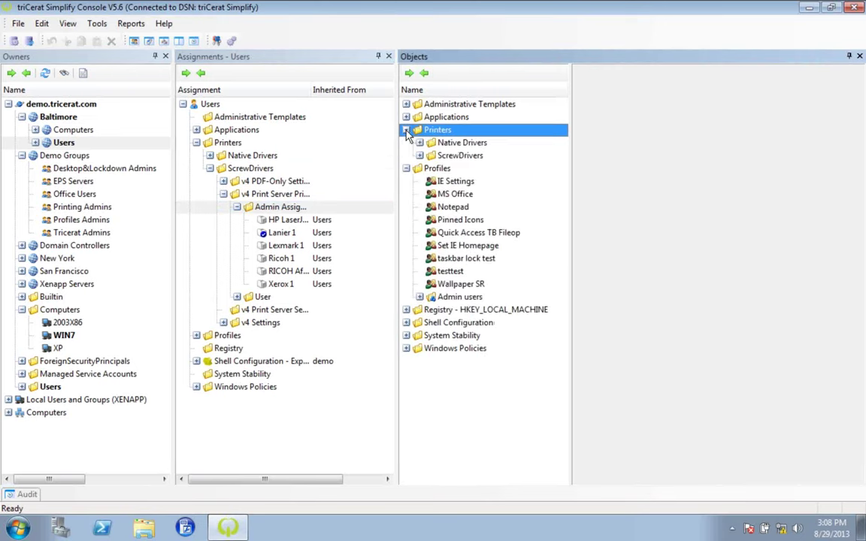
click(418, 156)
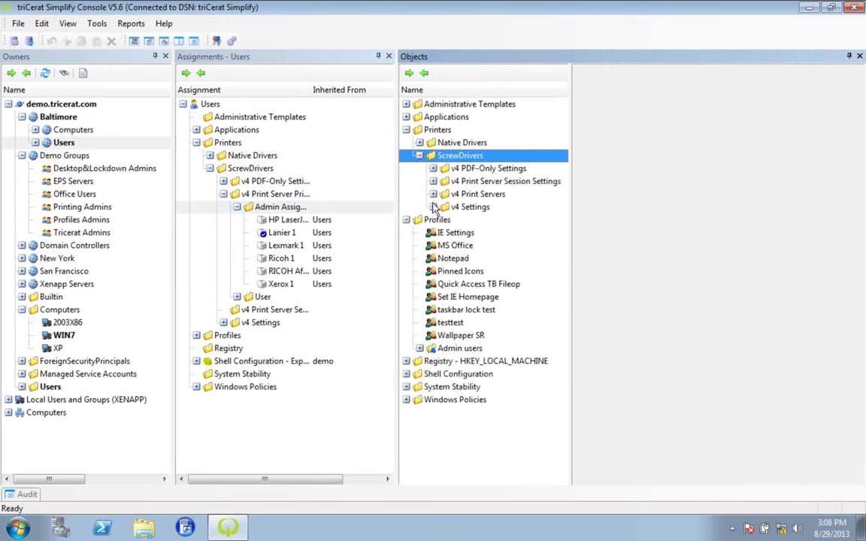
click(433, 196)
click(446, 206)
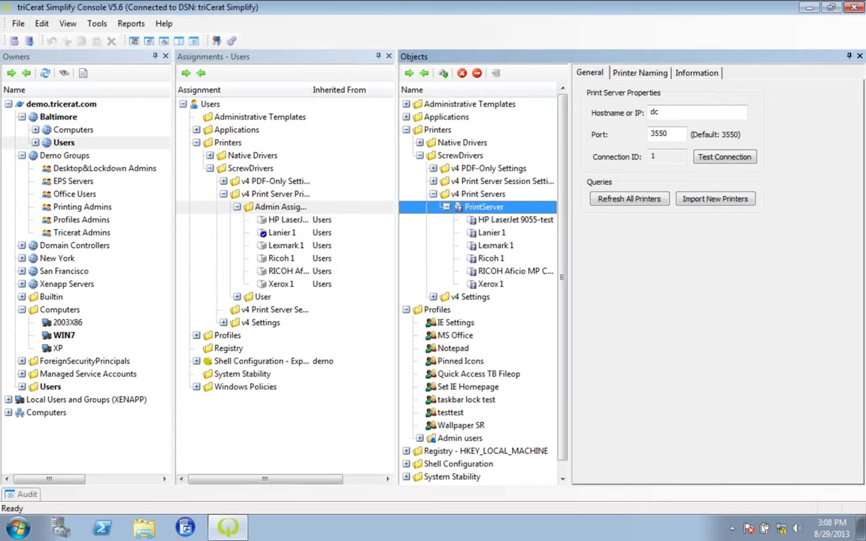
click(765, 374)
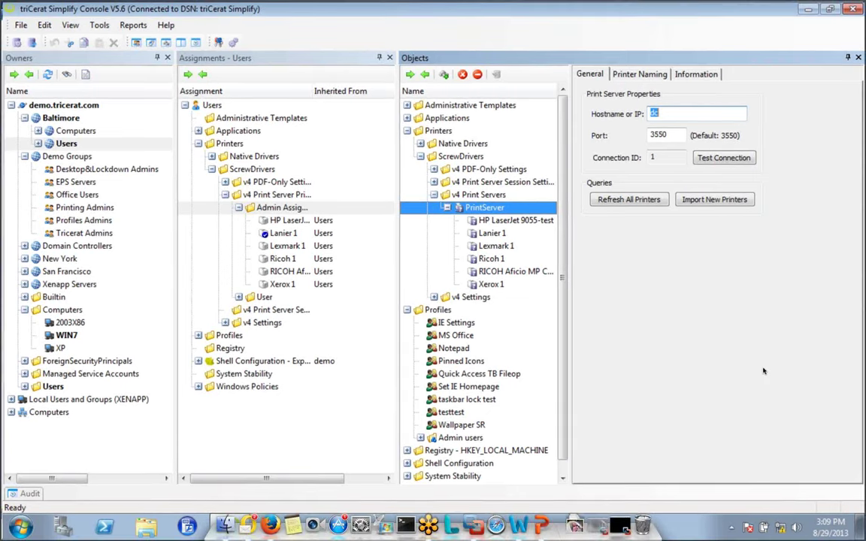
- Switch to Desktop 1 and bring the Torx Citrix PowerPoint presentation to the front
key(ctrl+Up)
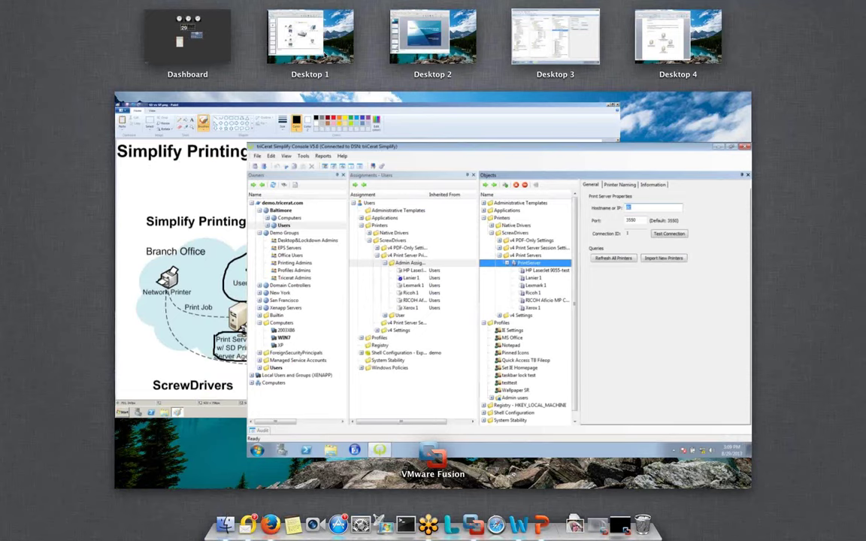
click(307, 47)
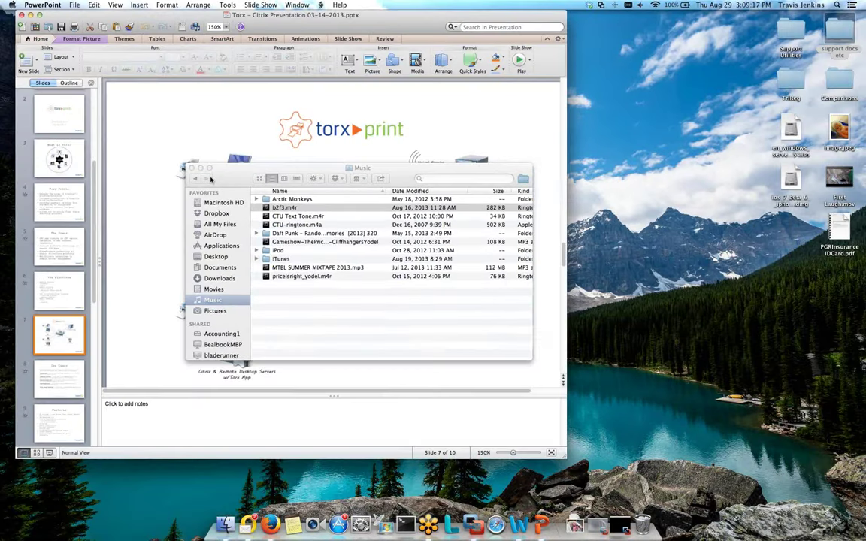
click(172, 153)
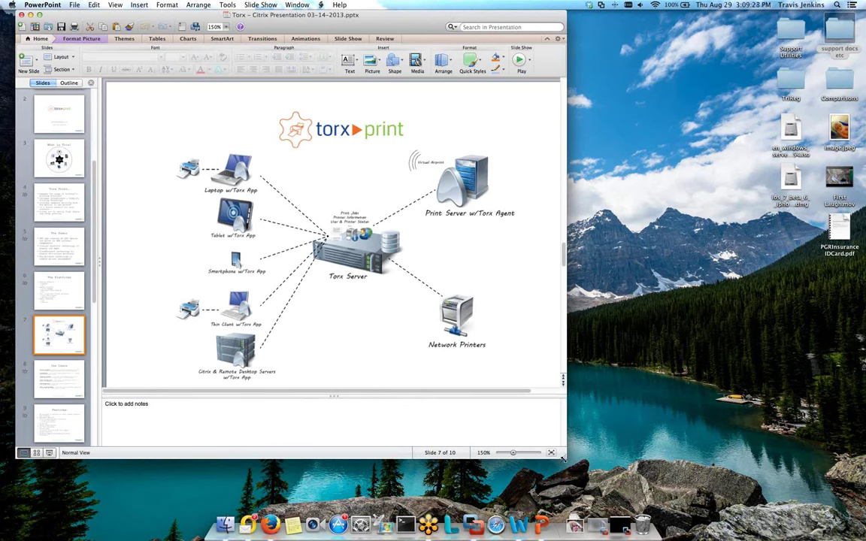
- Drag the PowerPoint window's corner outward so slide 7 of the Torx presentation fills more screen
drag(562, 459, 785, 520)
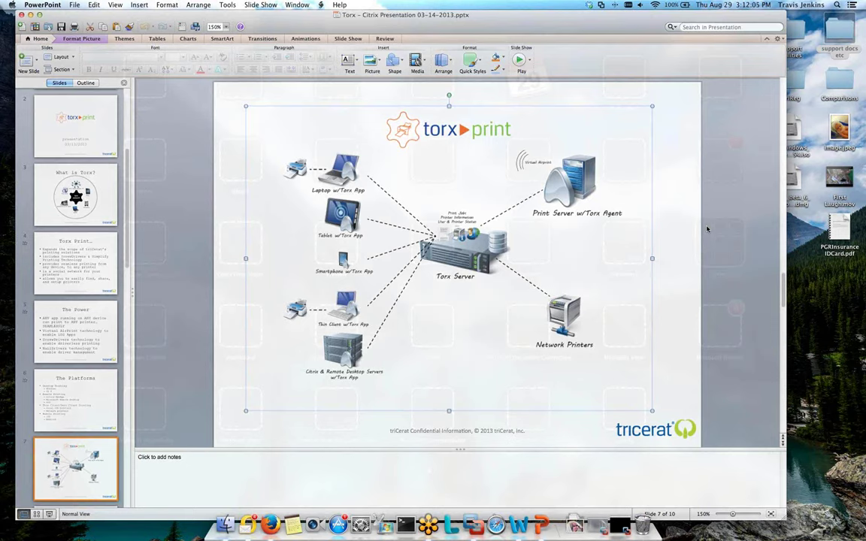
- Return to the full-screen Paint diagram on Desktop 3 and underline the ScrewDrivers client workstation label
key(ctrl+Up)
click(558, 41)
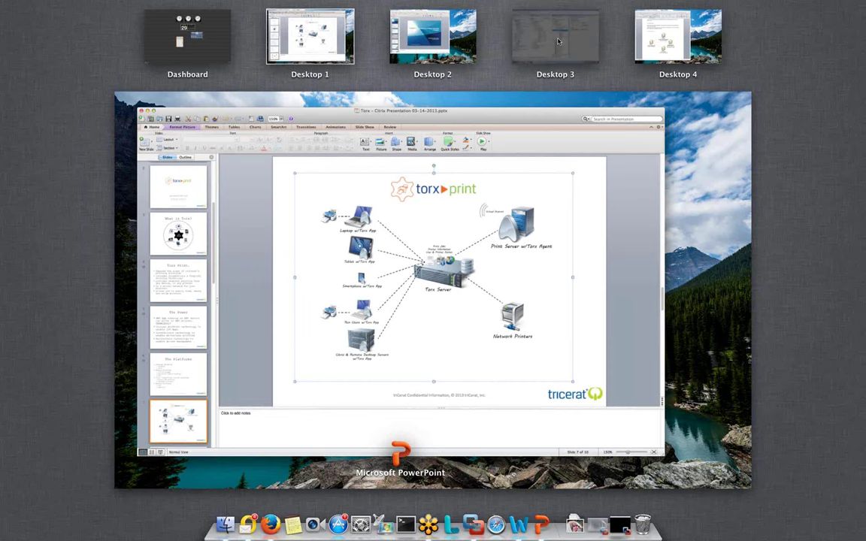
key(ctrl+Up)
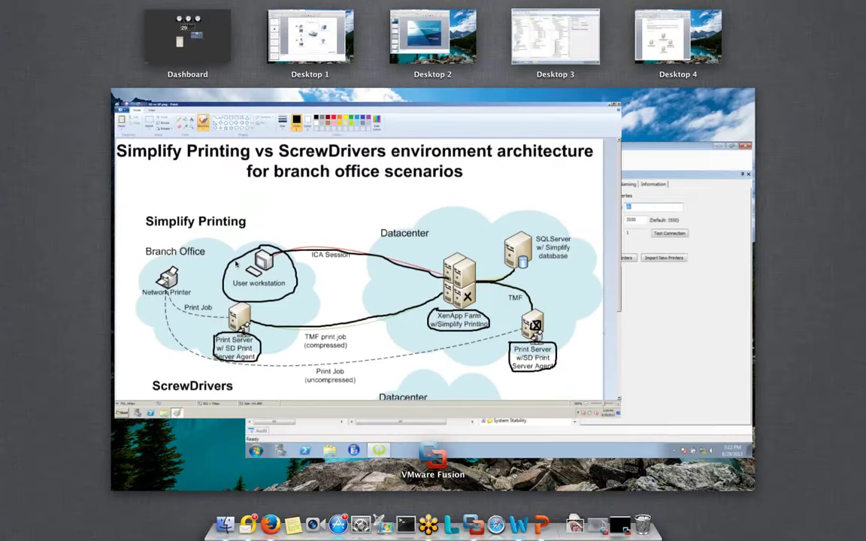
click(235, 263)
drag(172, 387, 276, 388)
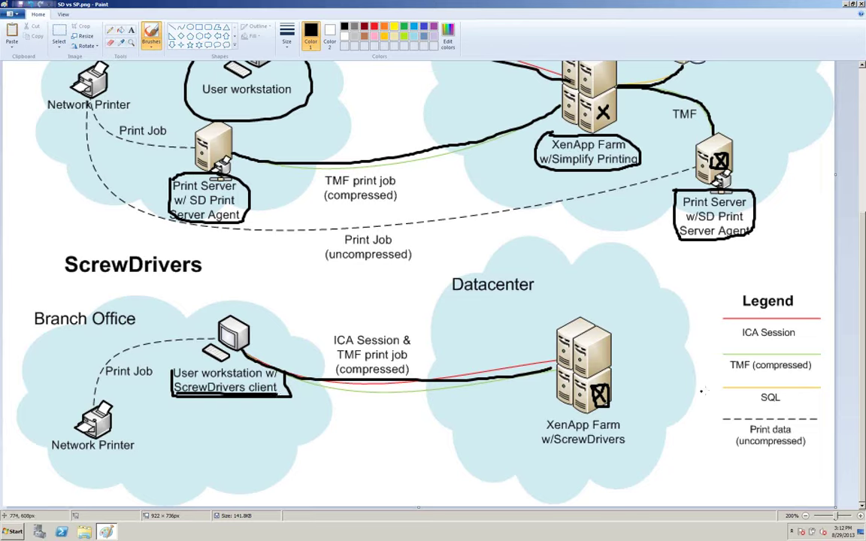
- Draw a freehand outline around the XenApp Farm w/ScrewDrivers label in Paint
mouse_move(543, 417)
mouse_down()
mouse_move(547, 448)
mouse_move(635, 449)
mouse_move(639, 425)
mouse_move(541, 419)
mouse_up()
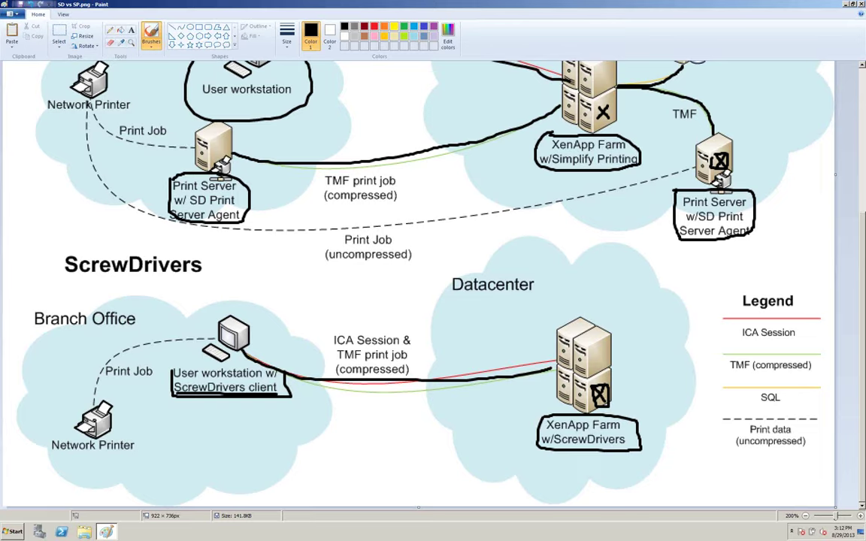
- Undo all eight hand-drawn strokes, clearing the circles and lines from the diagram
click(30, 5)
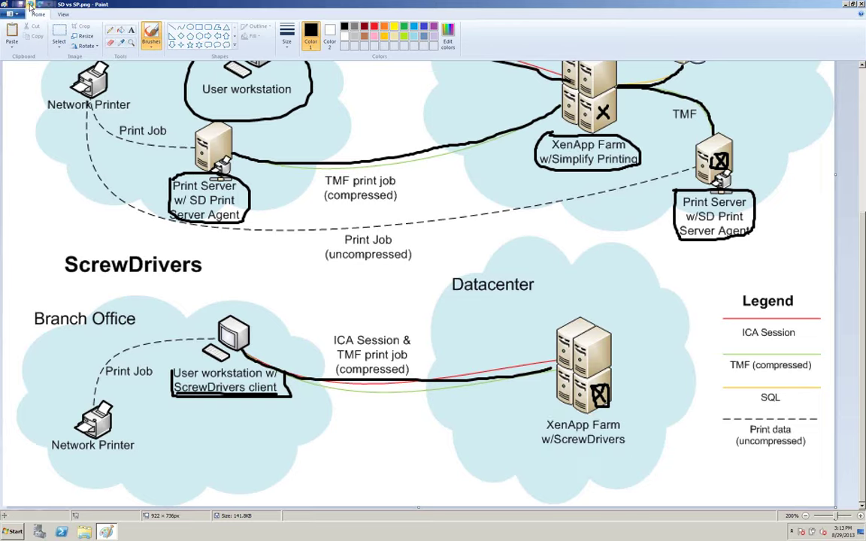
click(30, 5)
click(30, 5)
click(30, 6)
click(30, 5)
click(30, 6)
click(30, 5)
click(30, 6)
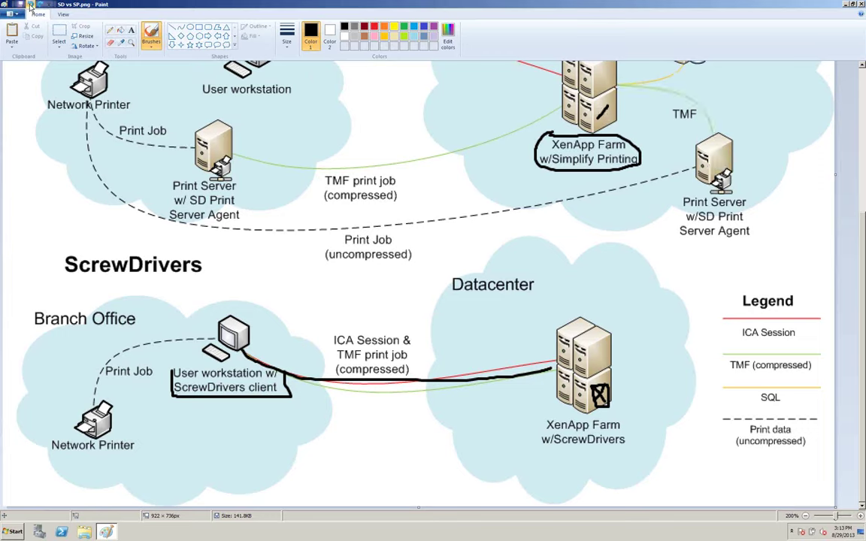
click(31, 5)
click(30, 5)
click(30, 5)
click(30, 5)
click(30, 5)
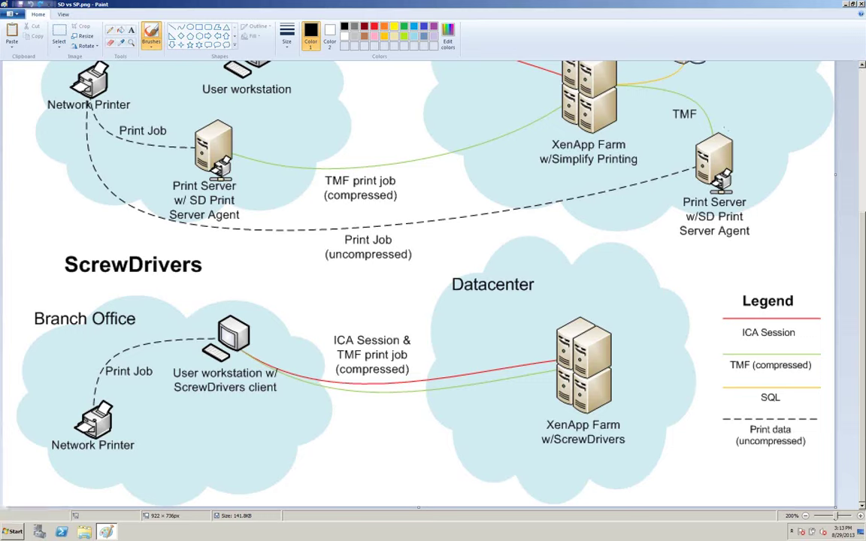
- Scroll Paint up to the diagram's title, then switch to the PowerPoint desktop
click(862, 68)
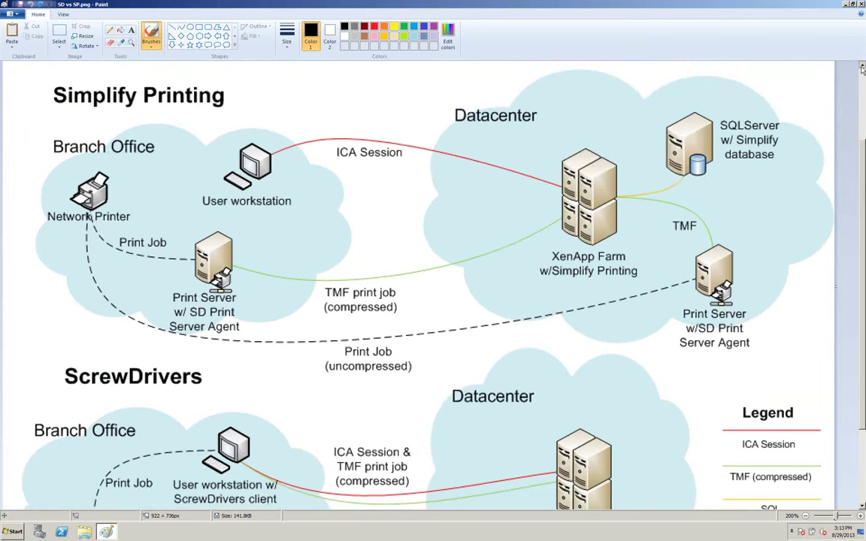
click(862, 68)
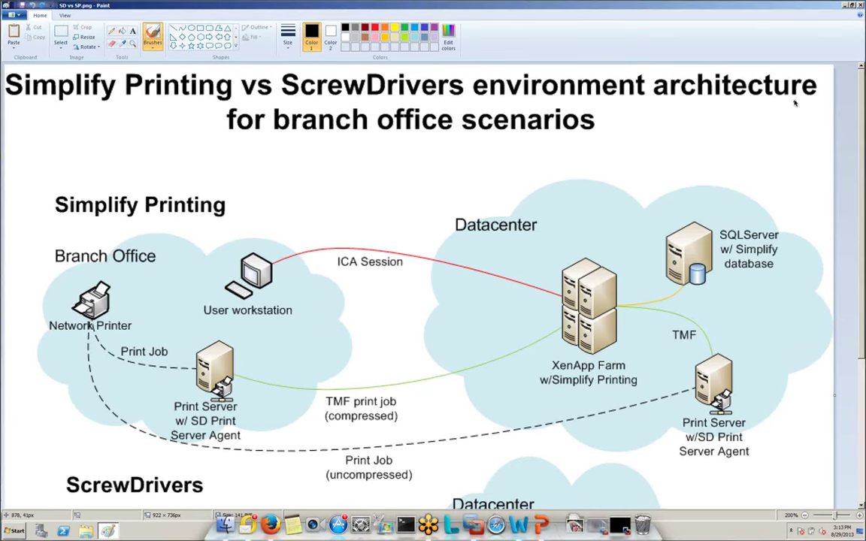
key(ctrl+Up)
click(304, 41)
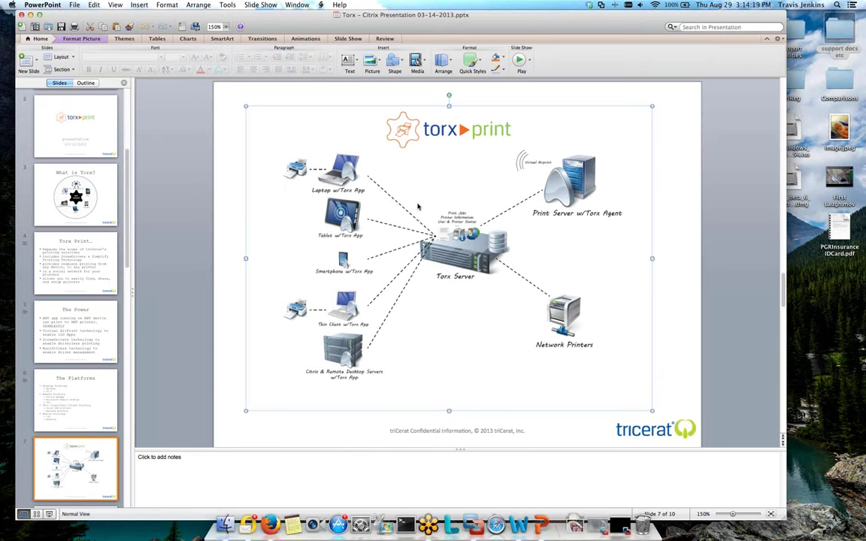
- Switch via Mission Control to Desktop 3 with Paint's Simplify Printing vs ScrewDrivers diagram
key(ctrl+Up)
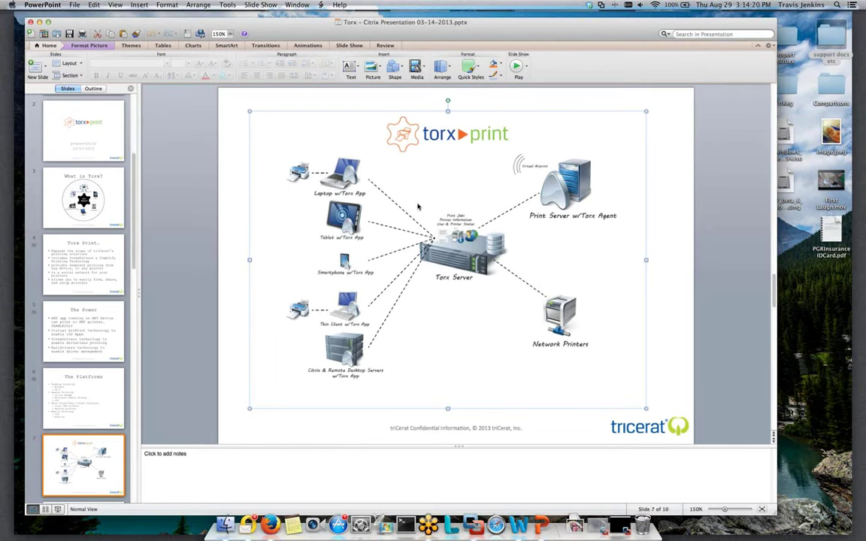
key(ctrl+Up)
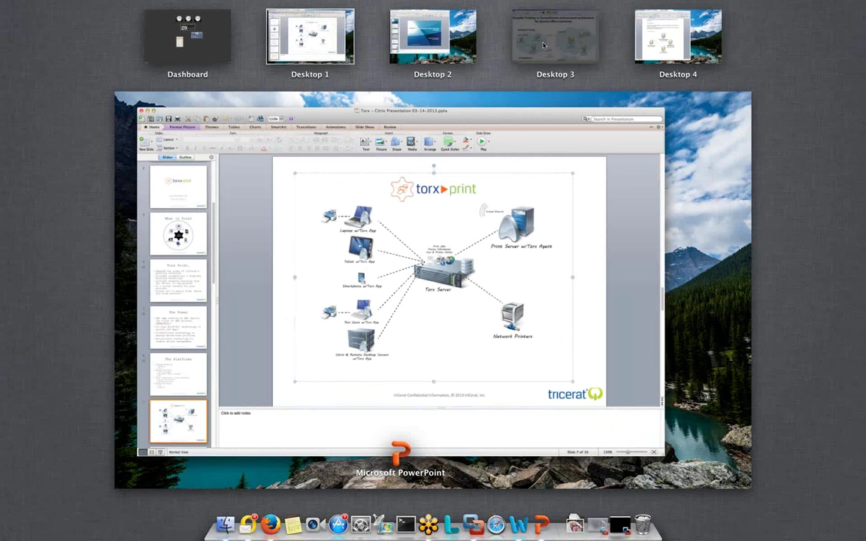
click(544, 45)
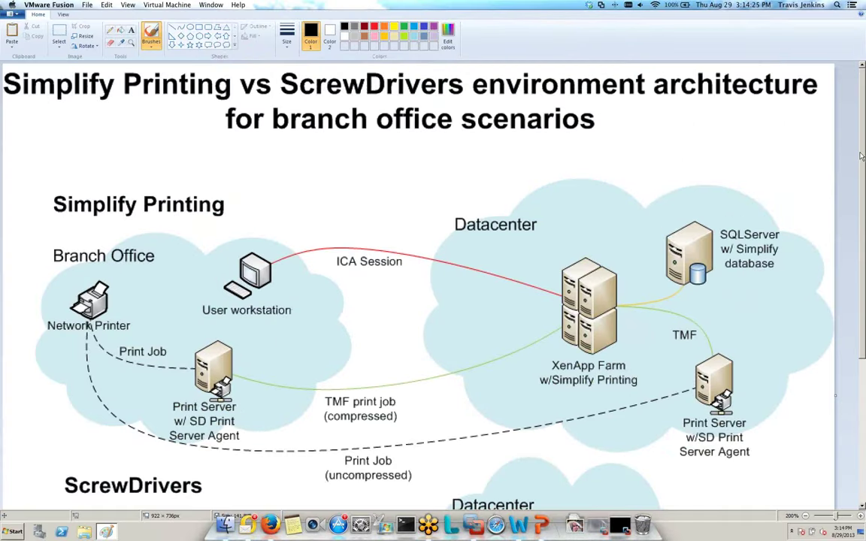
- Scroll the Paint canvas down to the ScrewDrivers section and Legend, then show all desktops
scroll(861, 165, down, 1)
scroll(861, 174, down, 5)
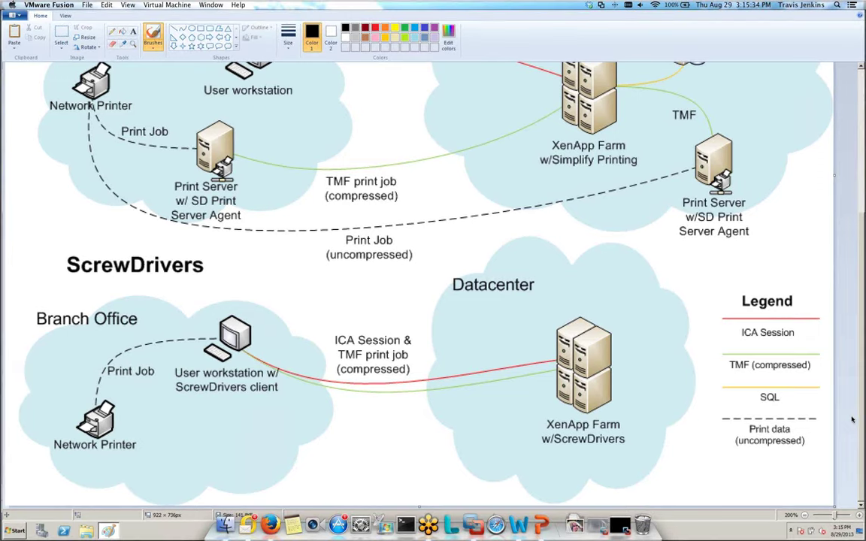
key(ctrl+Up)
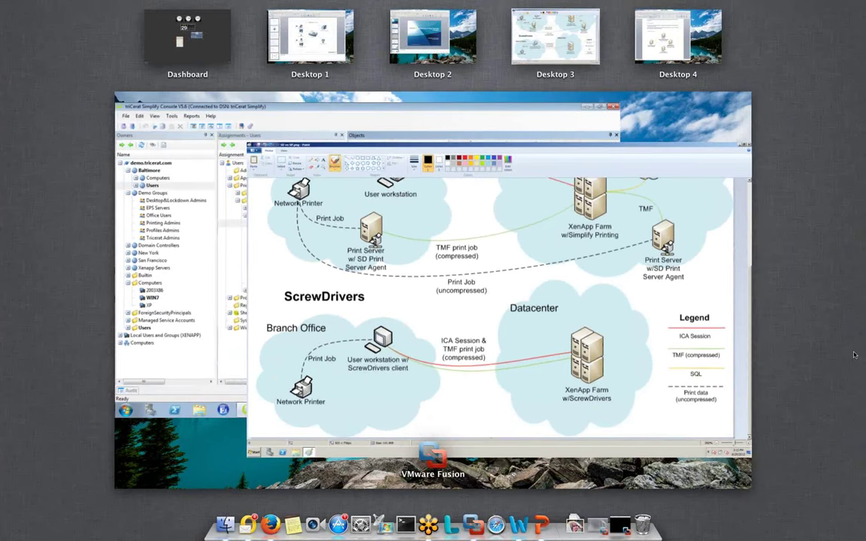
- Visit the VM desktop and the Word guide desktop, then switch back to the Simplify Console desktop
click(432, 154)
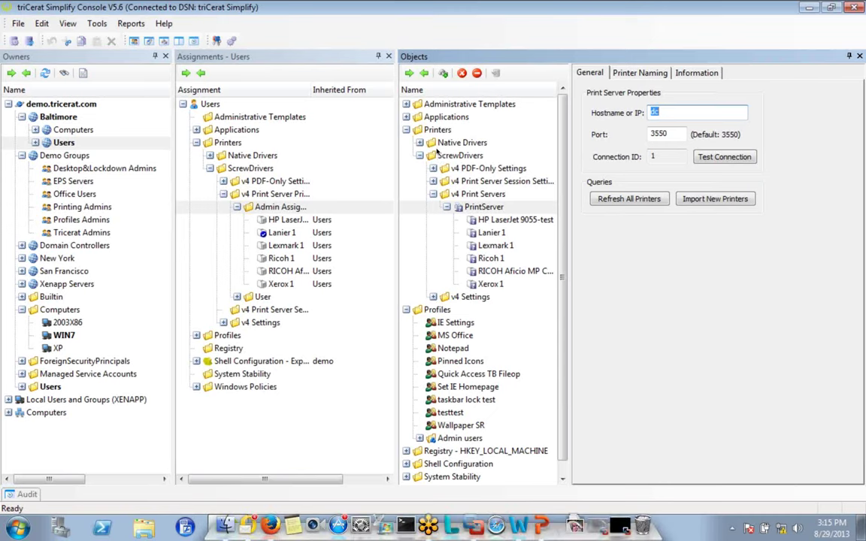
key(ctrl+Up)
click(664, 48)
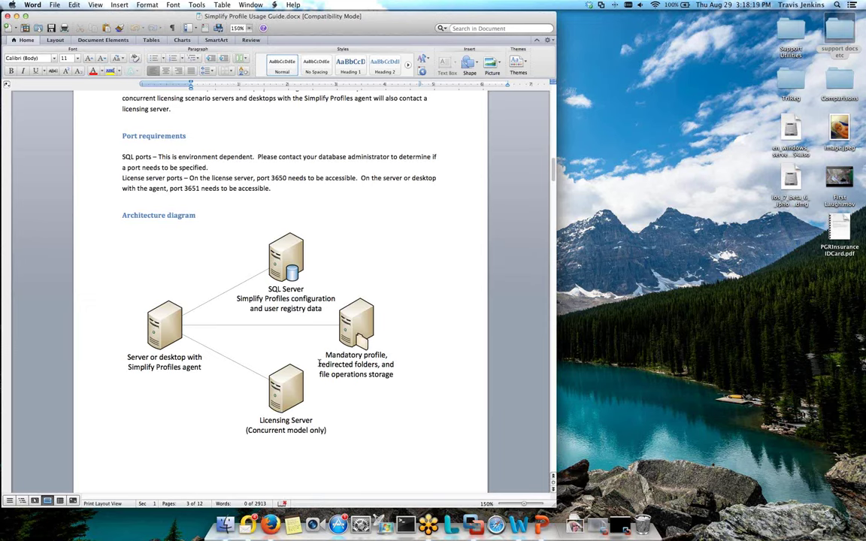
key(ctrl+Left)
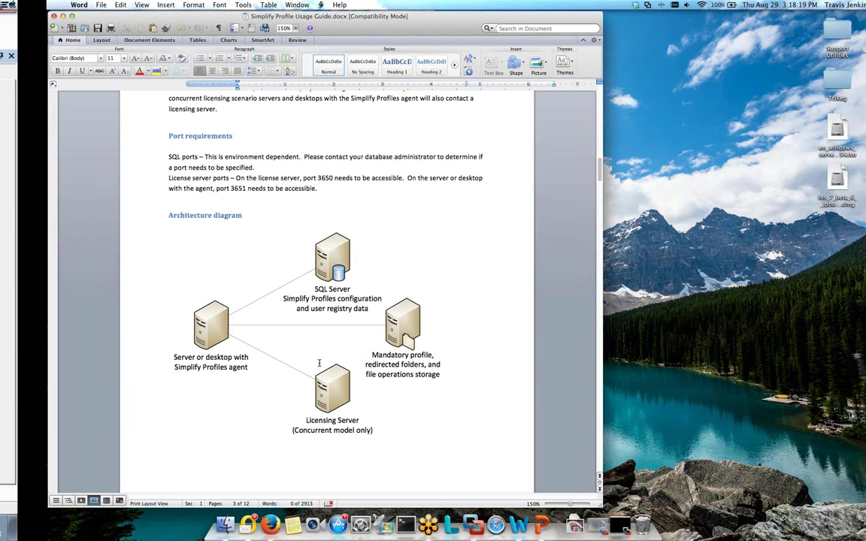
key(ctrl+Left)
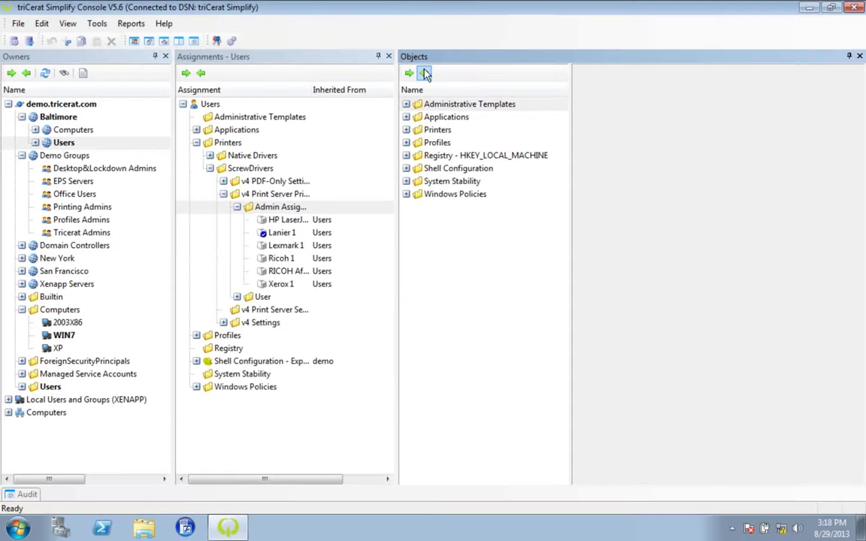
- Collapse the Objects and Owners trees, then open the MS Office profile under Profiles
click(186, 73)
click(27, 73)
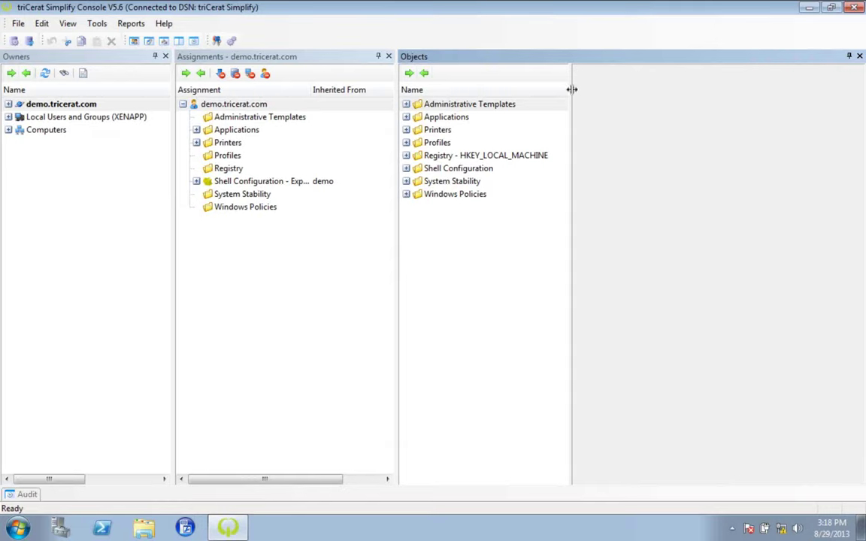
click(436, 143)
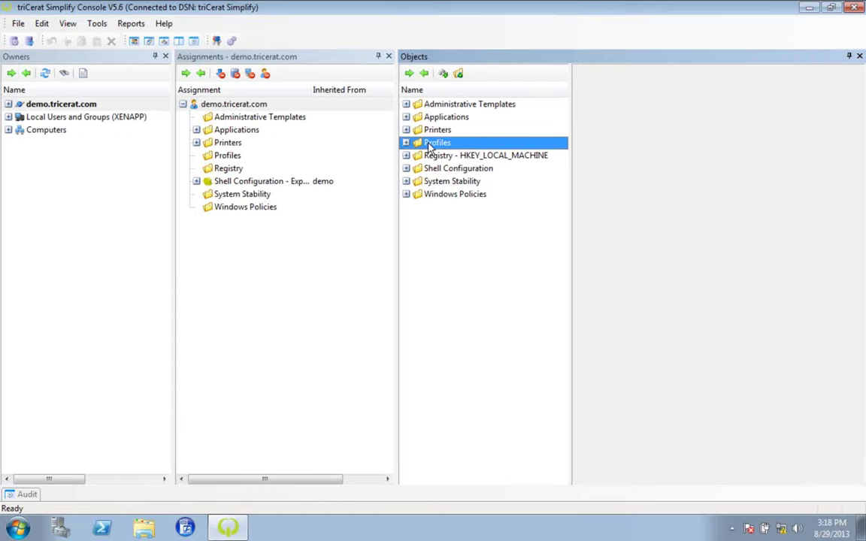
click(406, 142)
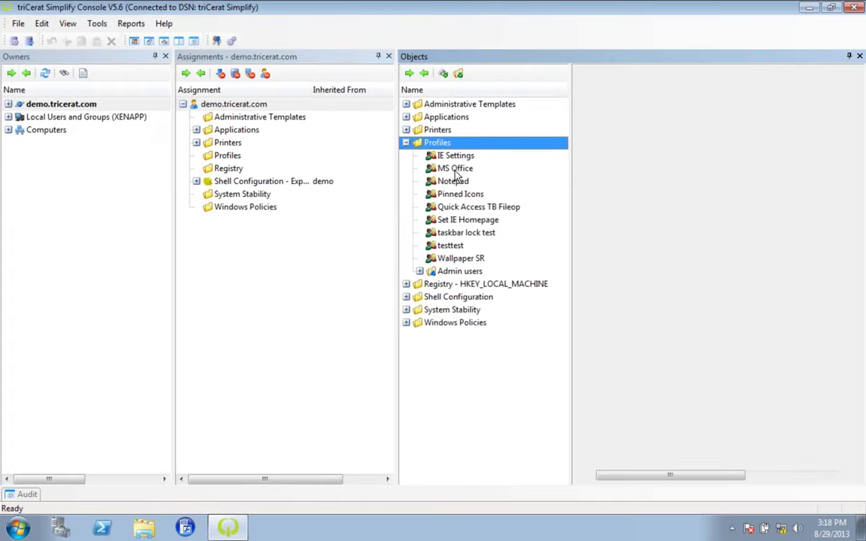
click(455, 169)
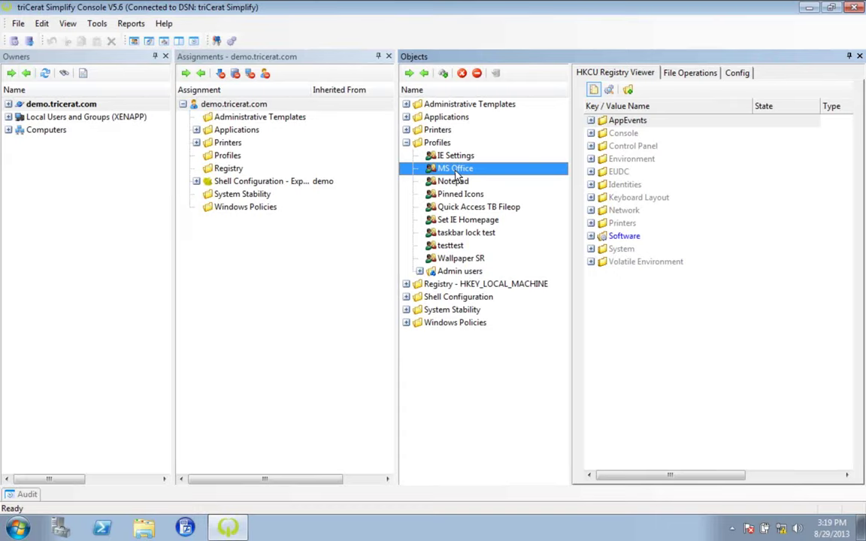
- Expand Software\Microsoft\Office in MS Office's HKCU registry, then expand demo.tricerat.com's OUs
click(619, 239)
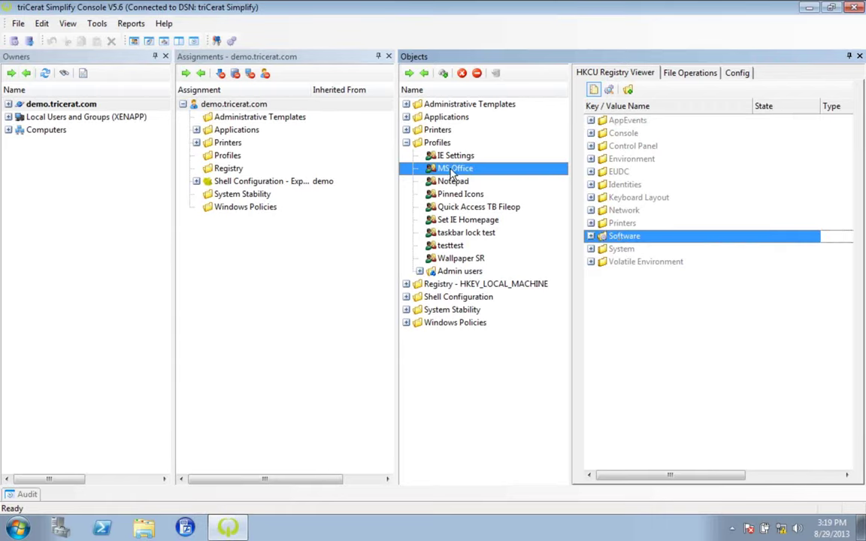
click(591, 236)
click(605, 289)
click(605, 287)
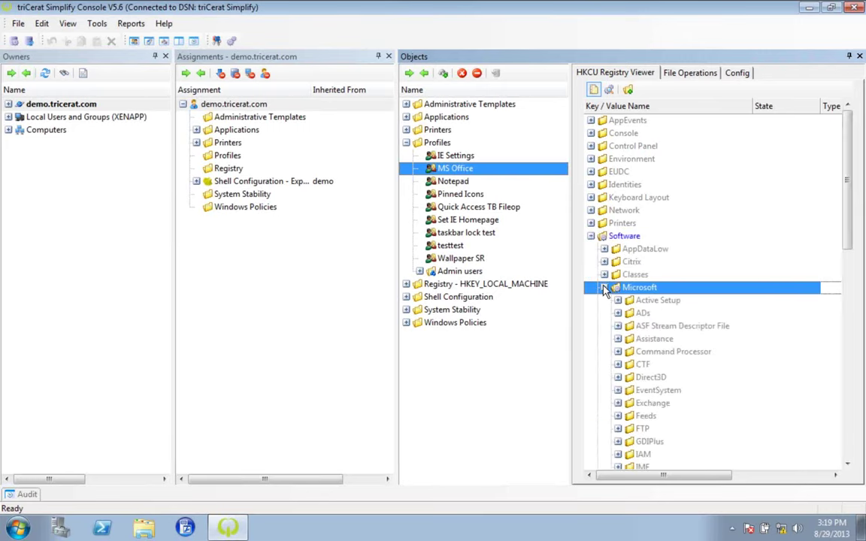
drag(852, 203, 803, 323)
click(671, 340)
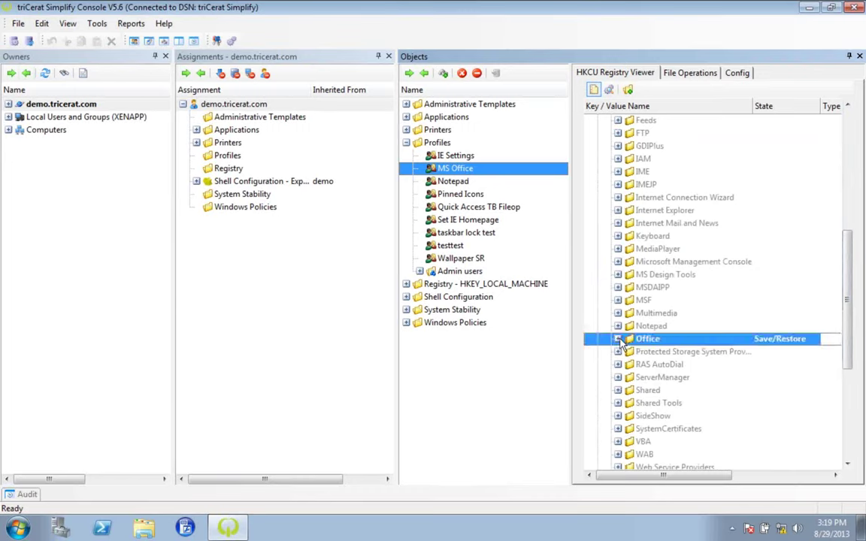
click(618, 339)
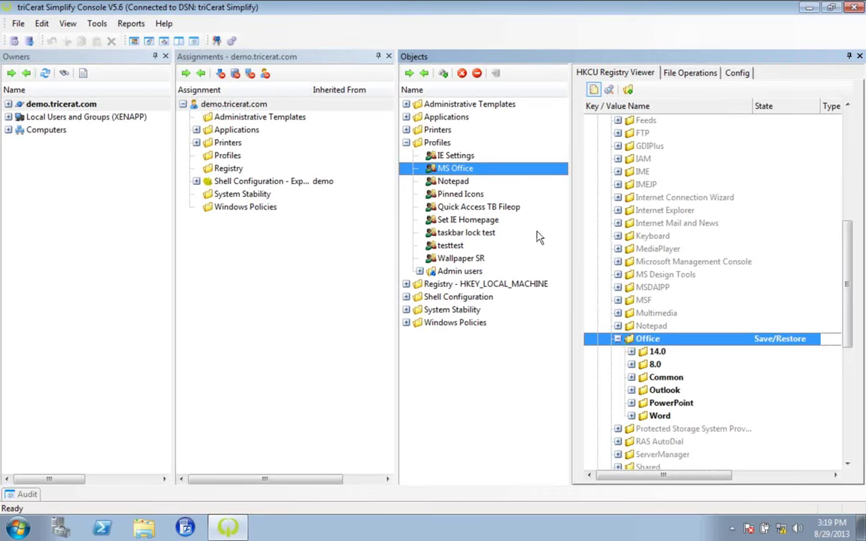
click(8, 104)
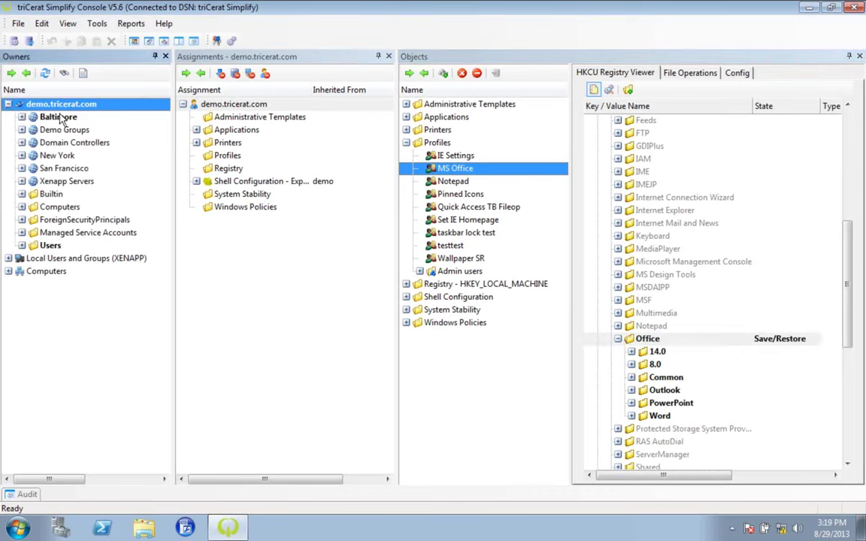
- Select Baltimore, expand its assigned Profiles, and select MS Office in Assignments and Objects
click(58, 117)
double_click(194, 154)
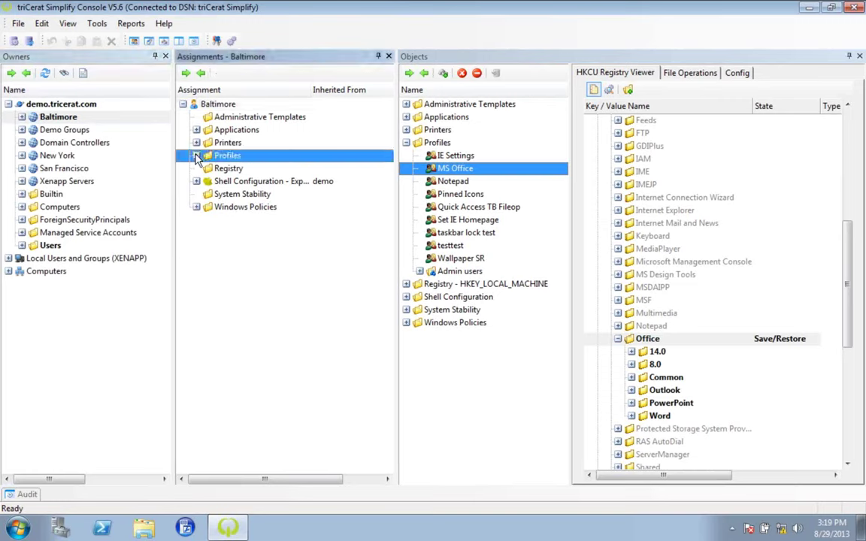
click(244, 168)
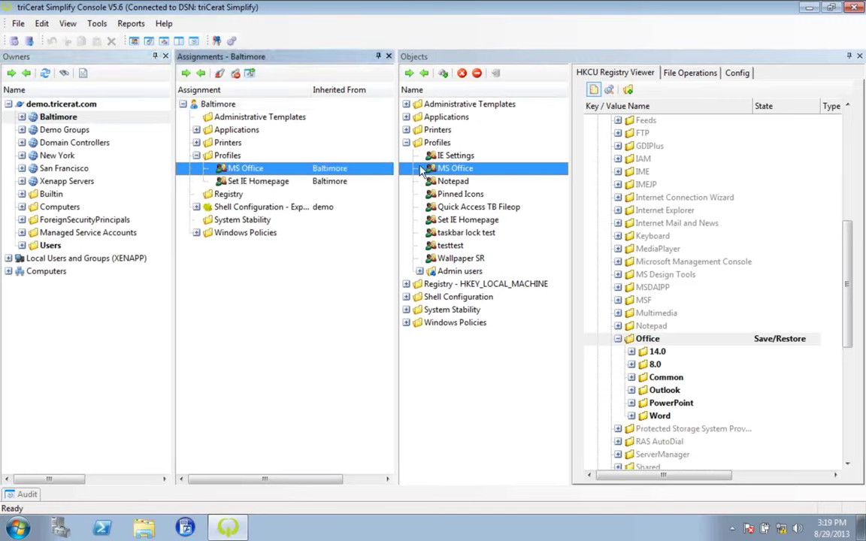
click(451, 169)
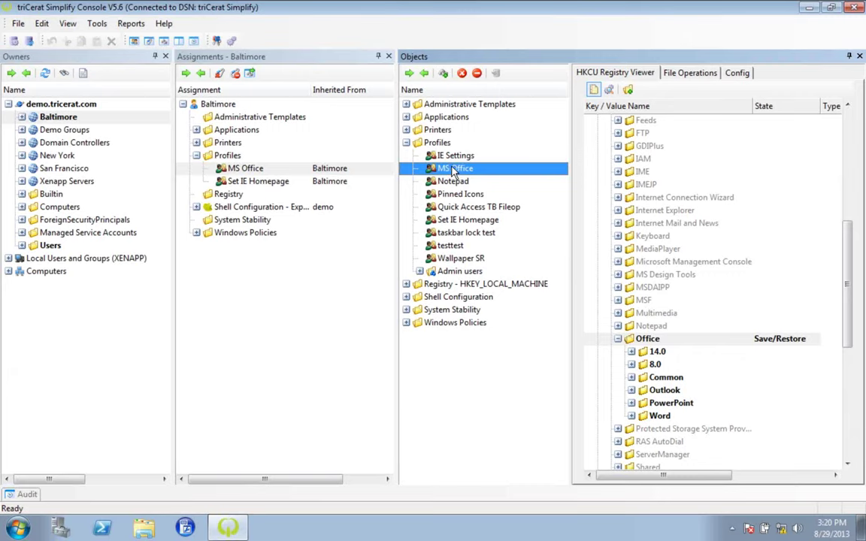
- Expand Office\14.0\Access\Security\Trusted Locations down to Location2 in the MS Office registry
click(651, 326)
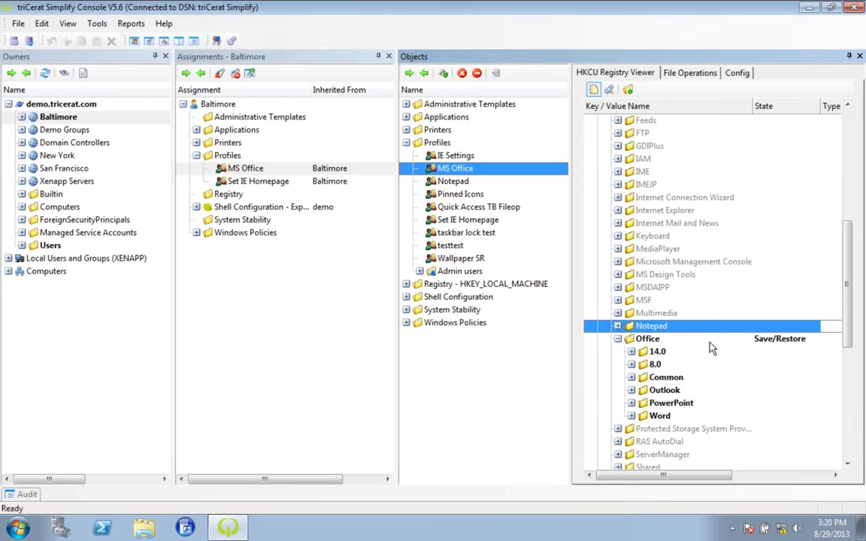
click(632, 352)
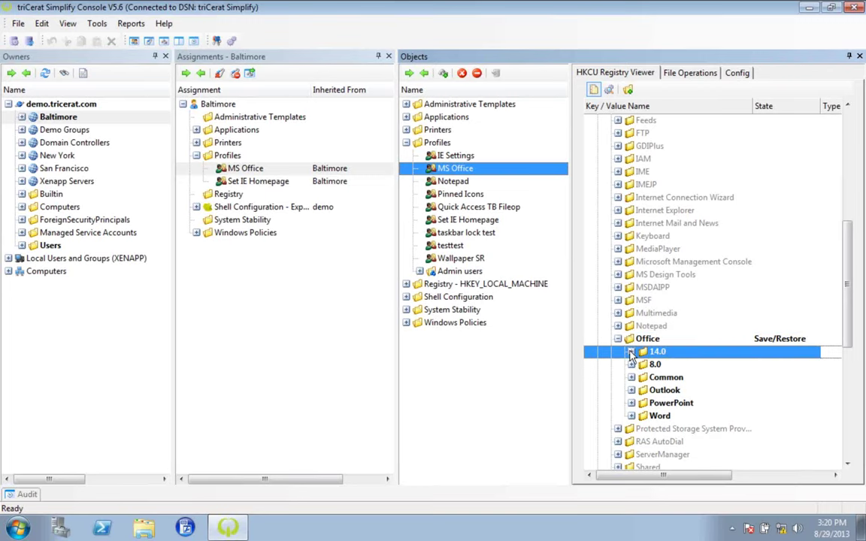
click(631, 352)
click(645, 365)
click(658, 377)
click(672, 390)
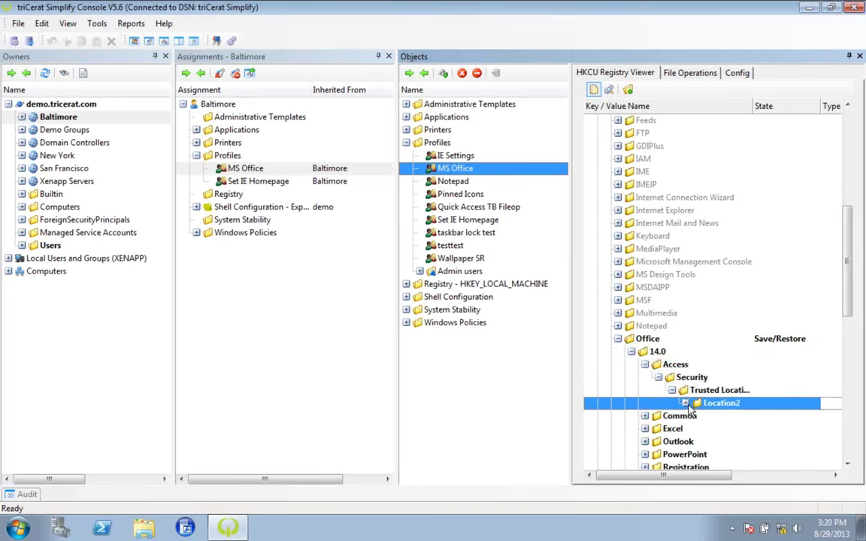
- View Location2's Description value in Edit String, cancel unchanged, then collapse the Office key
click(686, 403)
right_click(714, 416)
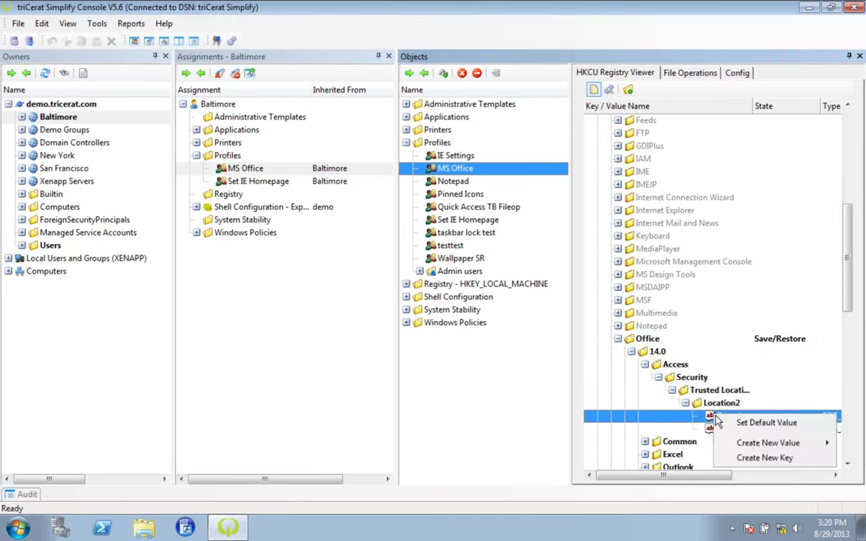
click(757, 424)
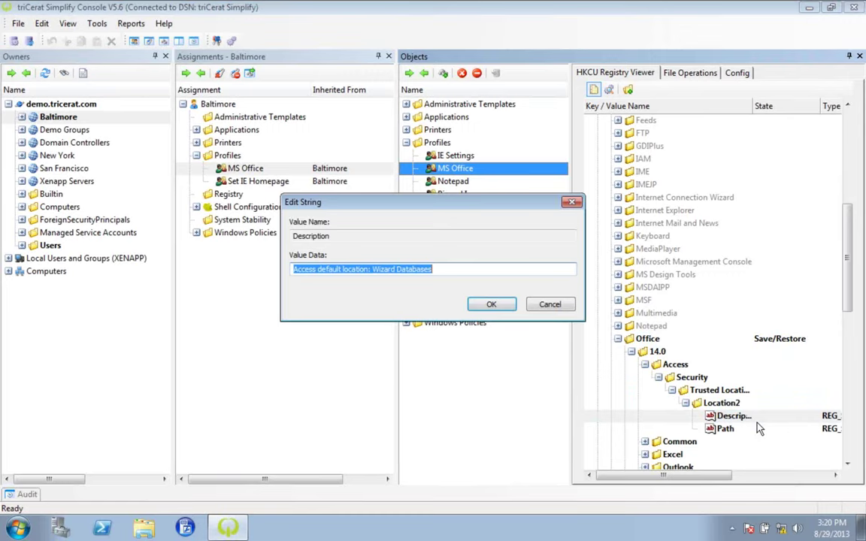
click(549, 305)
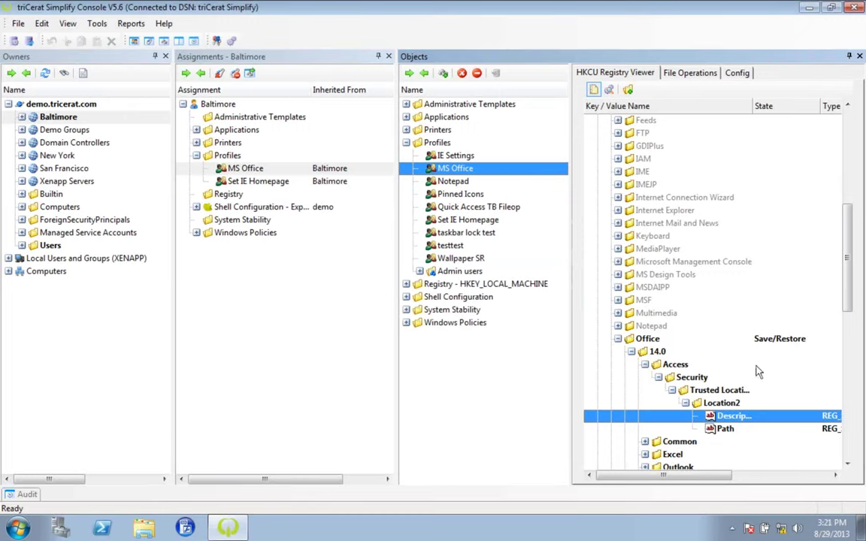
click(646, 338)
double_click(635, 339)
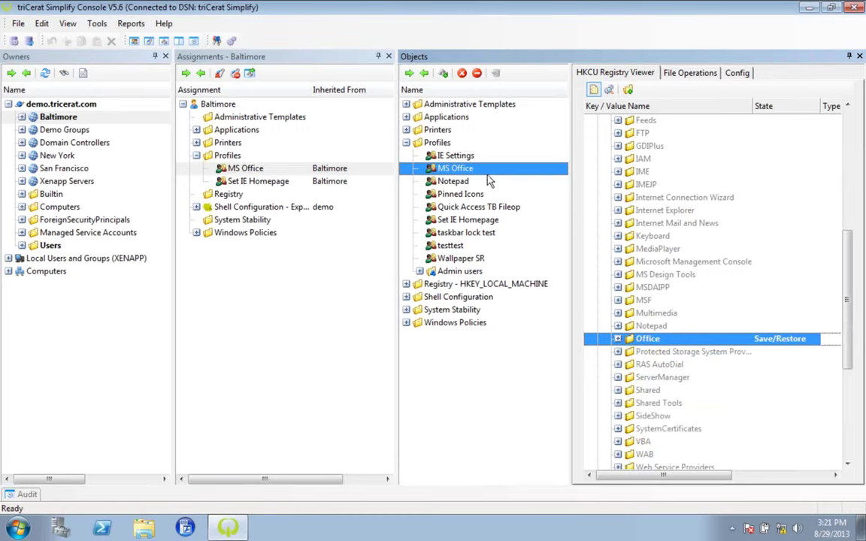
- Review Folder Redirect's Application Data path, then view Quick Access TB Fileop's File Operations
click(406, 323)
click(419, 387)
click(473, 400)
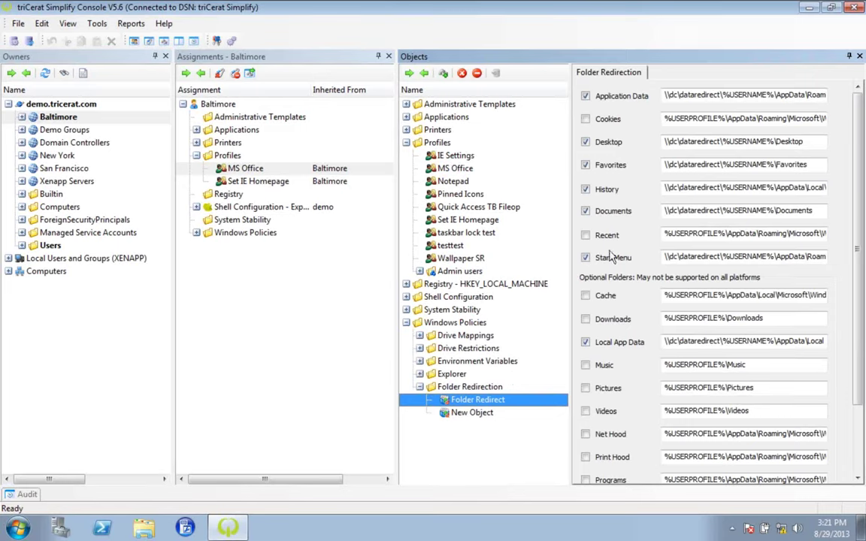
click(751, 94)
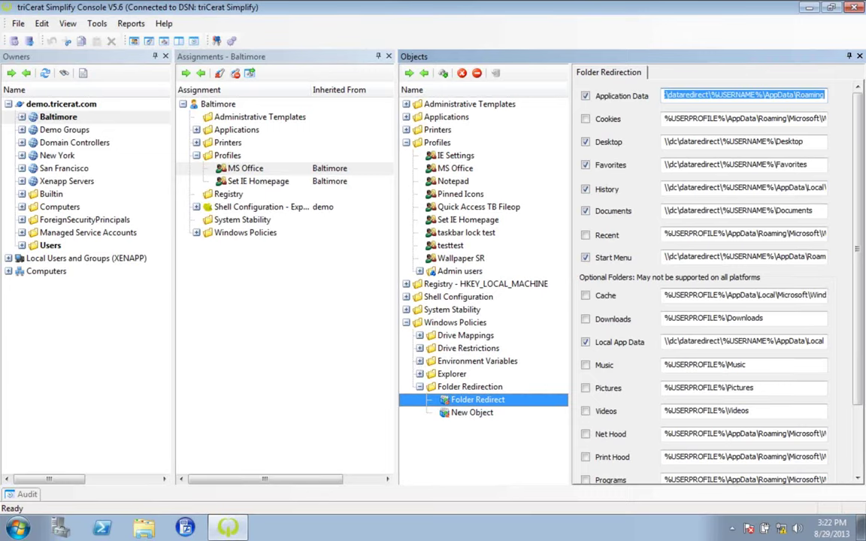
click(505, 201)
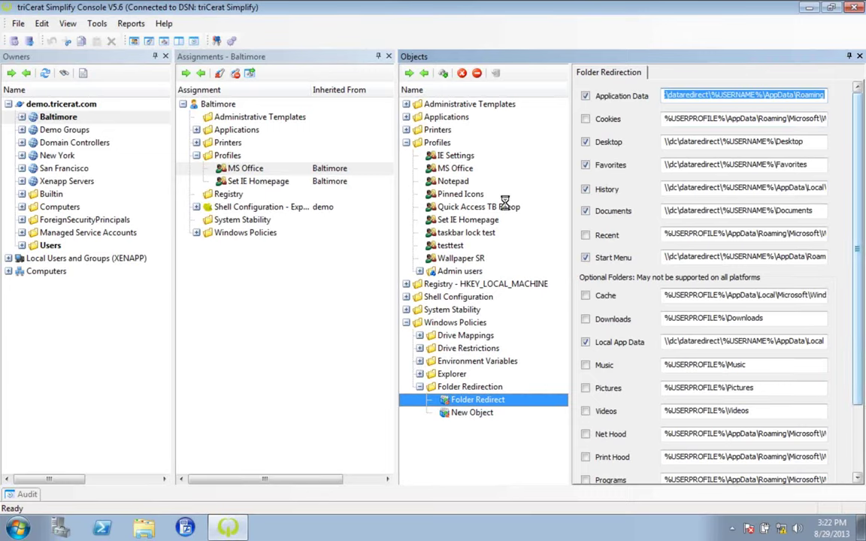
click(689, 73)
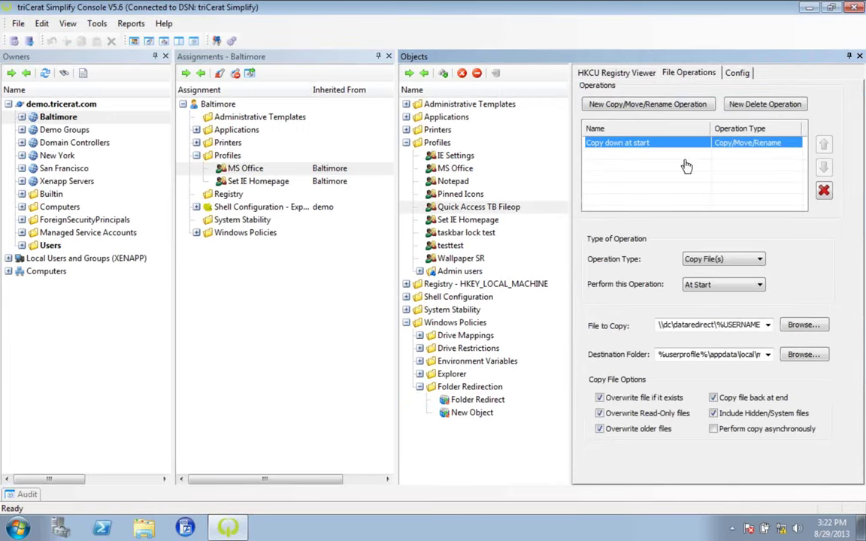
- Select the full File to Copy path, then expand the Explorer policy folder
double_click(675, 323)
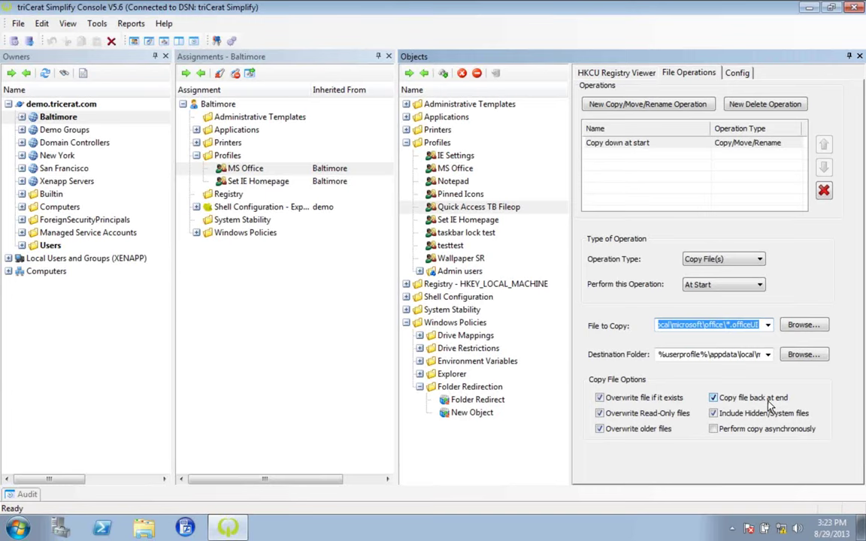
double_click(411, 374)
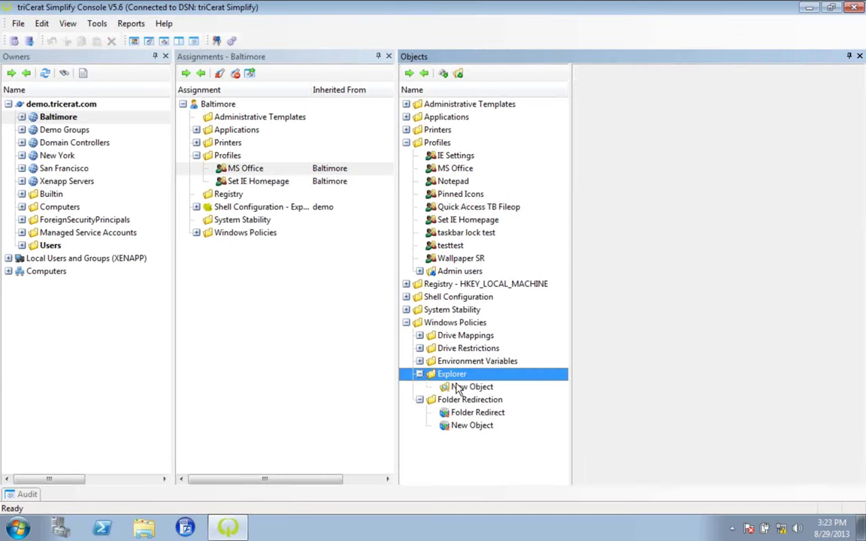
- Review Explorer's and Environment Variables' New Object settings, then select Drive Restrictions
click(468, 386)
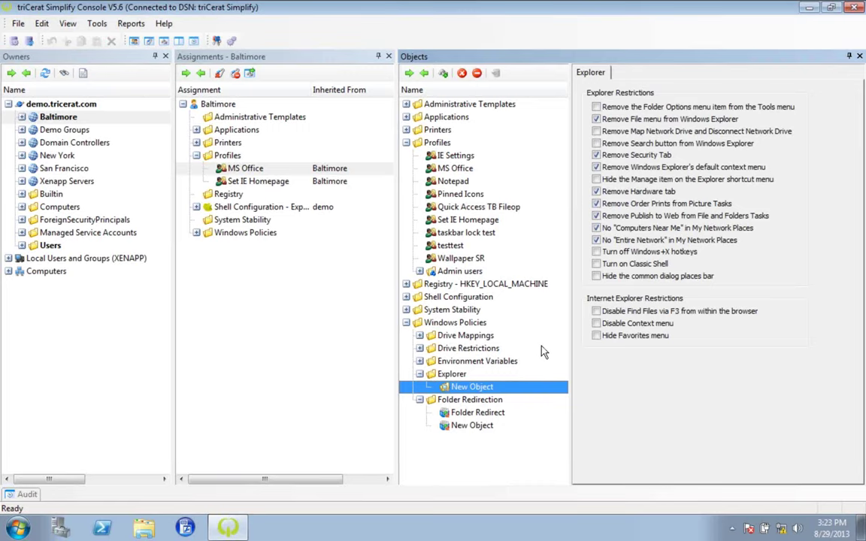
click(420, 362)
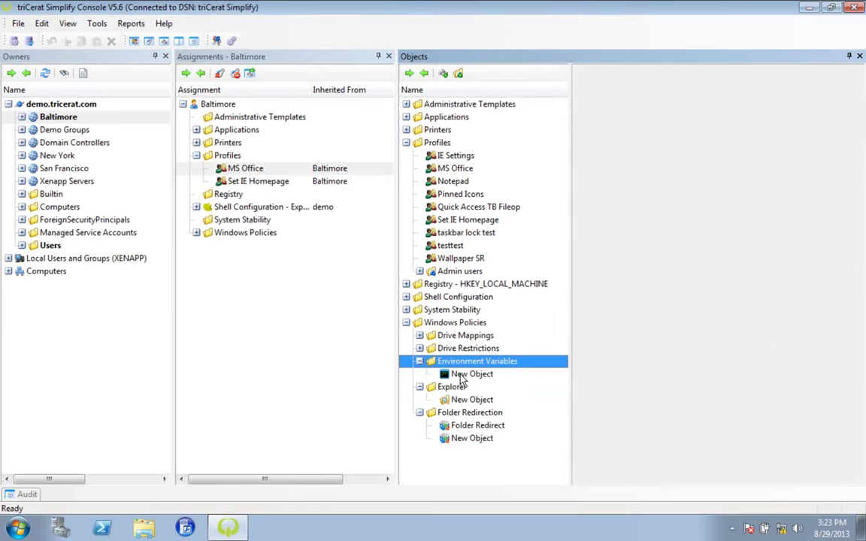
click(462, 376)
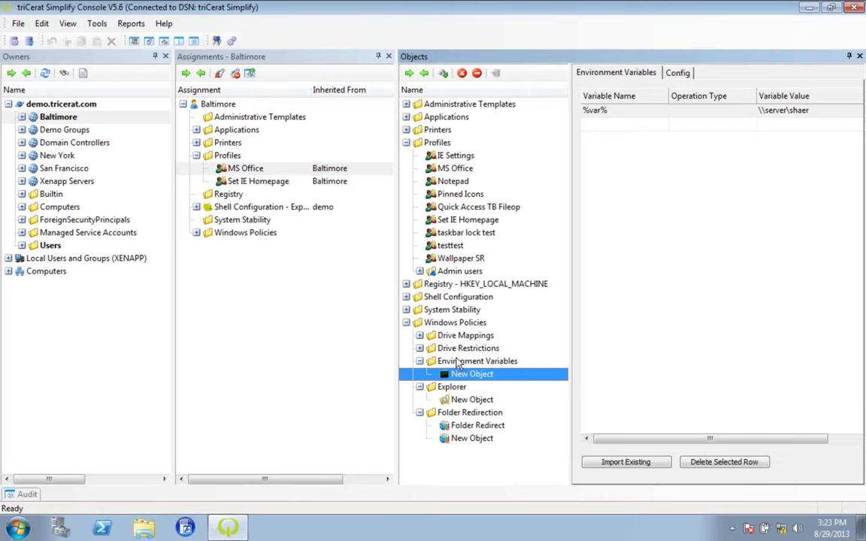
click(422, 356)
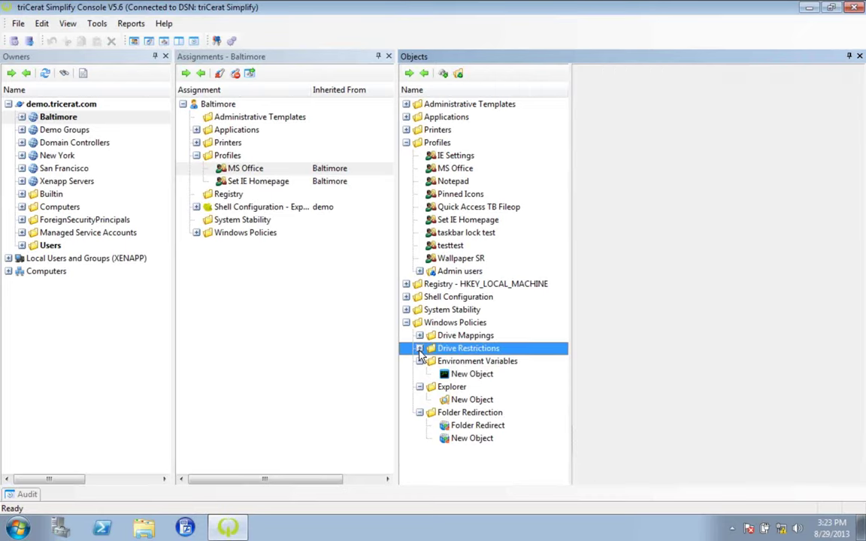
- Review the No C drive restriction and Home Drive mapping's remote path, then switch folders
click(419, 350)
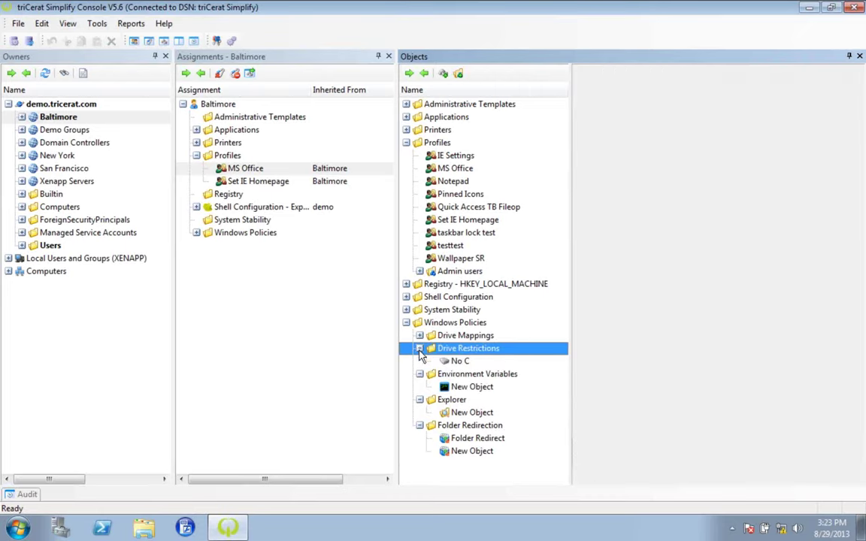
click(458, 361)
click(450, 336)
click(418, 335)
click(461, 349)
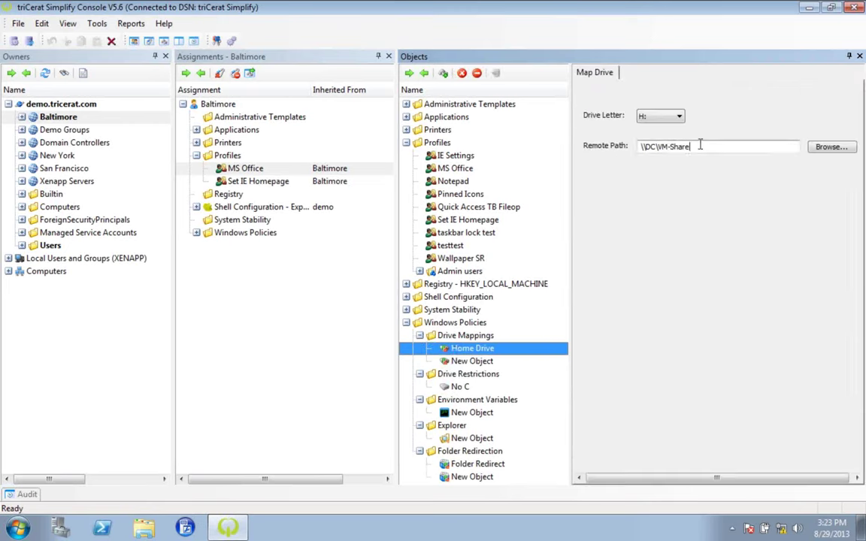
drag(700, 147, 599, 153)
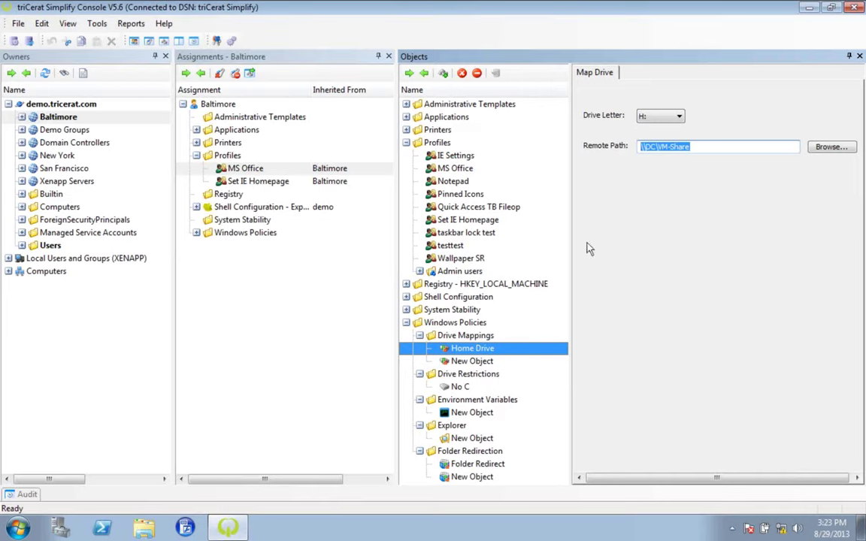
click(406, 322)
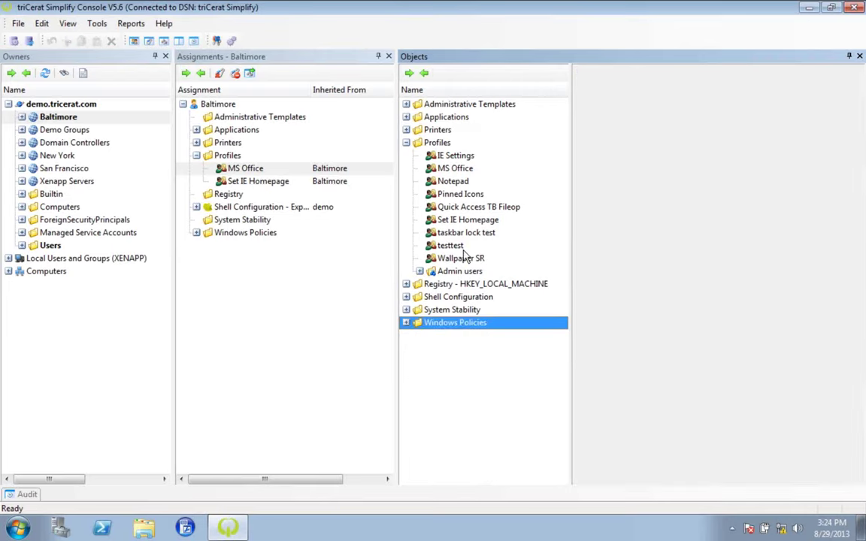
click(406, 105)
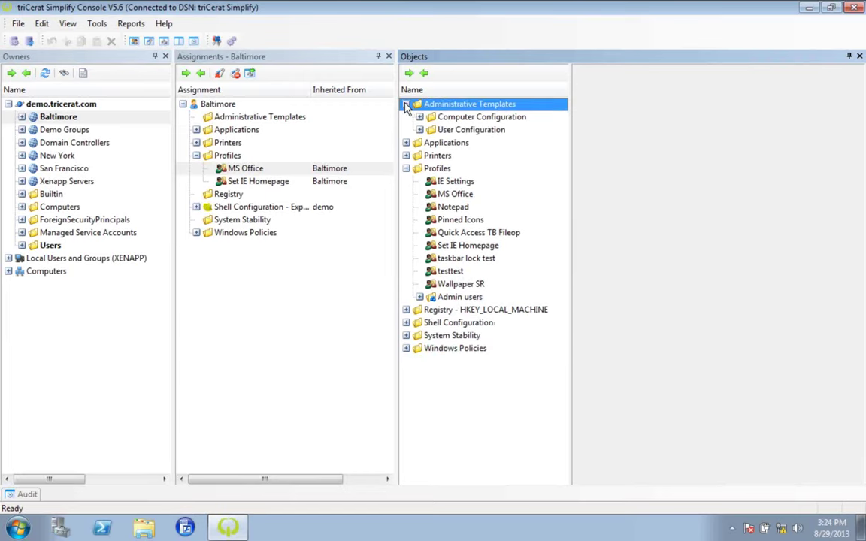
- Expand Computer Configuration and User Configuration, then open the Sample user template
click(419, 117)
click(419, 143)
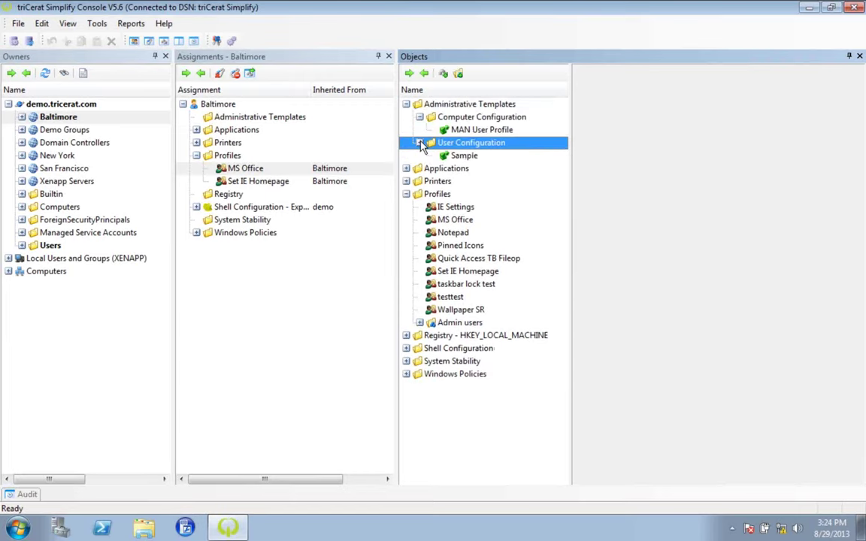
click(464, 155)
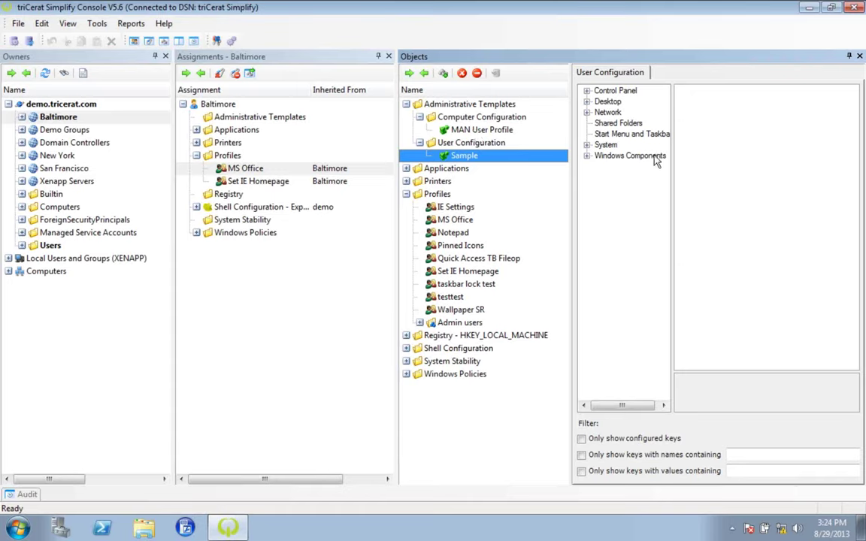
mouse_move(591, 159)
- Expand Baltimore's Users and the domain's Computers folder in the Owners tree
click(21, 118)
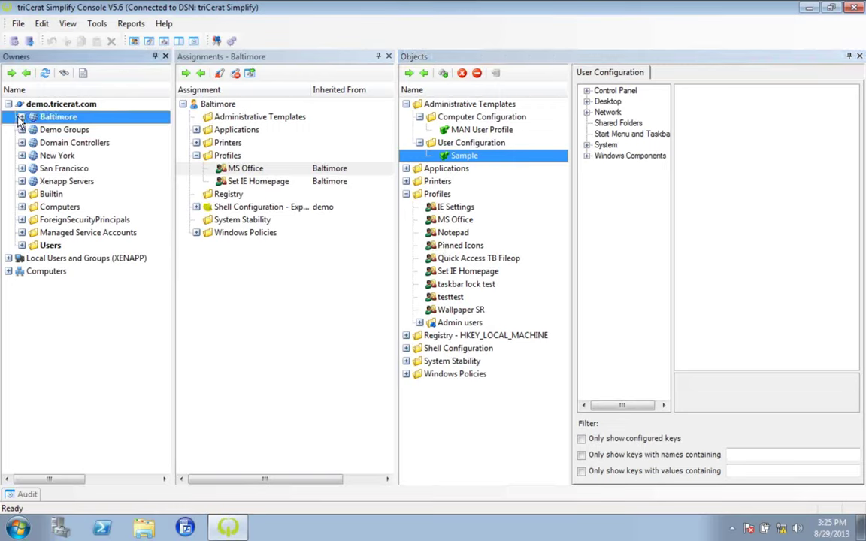
click(34, 142)
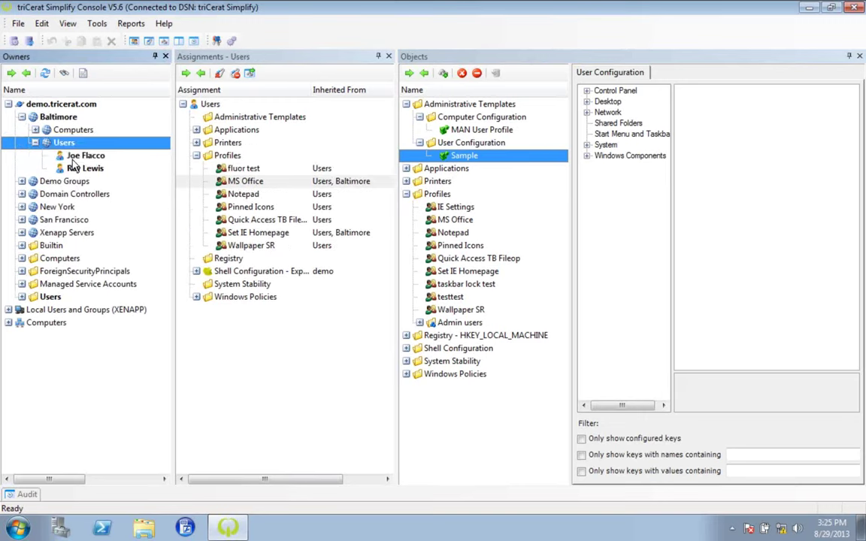
click(75, 155)
click(21, 260)
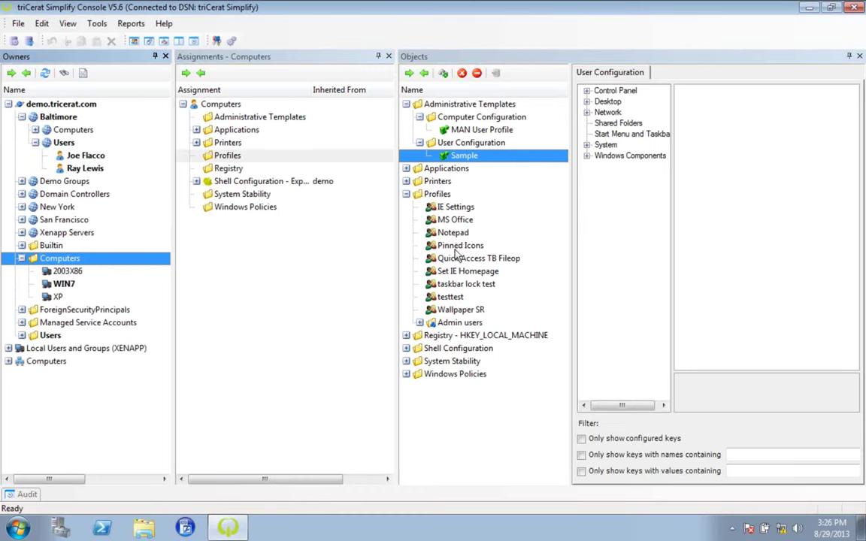
- Check the 2003X86 and WIN7 assignments, then show the first Baltimore user's seven inherited profiles
click(67, 271)
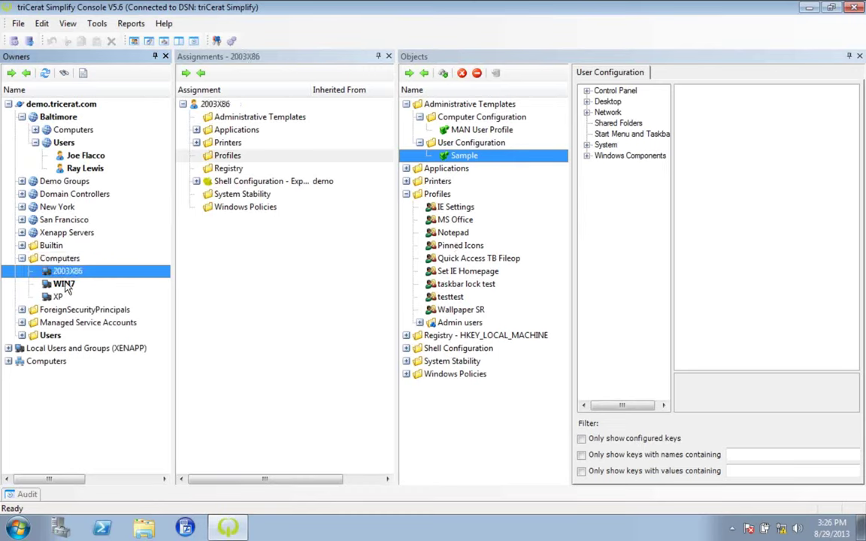
click(64, 284)
click(66, 271)
click(64, 284)
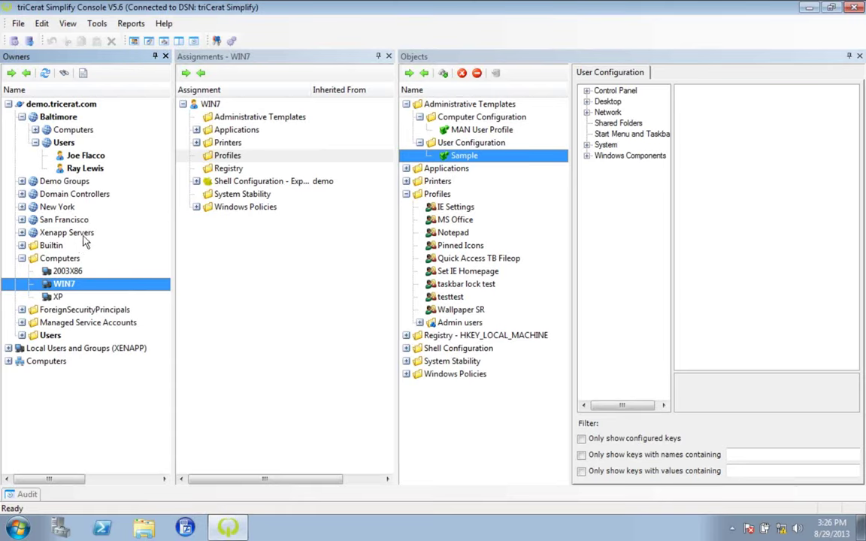
click(77, 155)
click(217, 104)
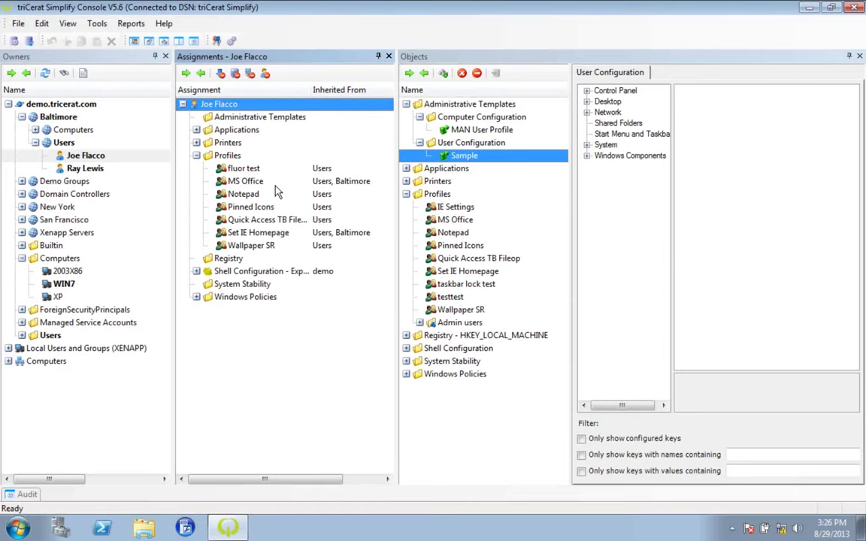
- Review the Offline Mode settings in the console's Tools > Options dialog, then close it
click(235, 43)
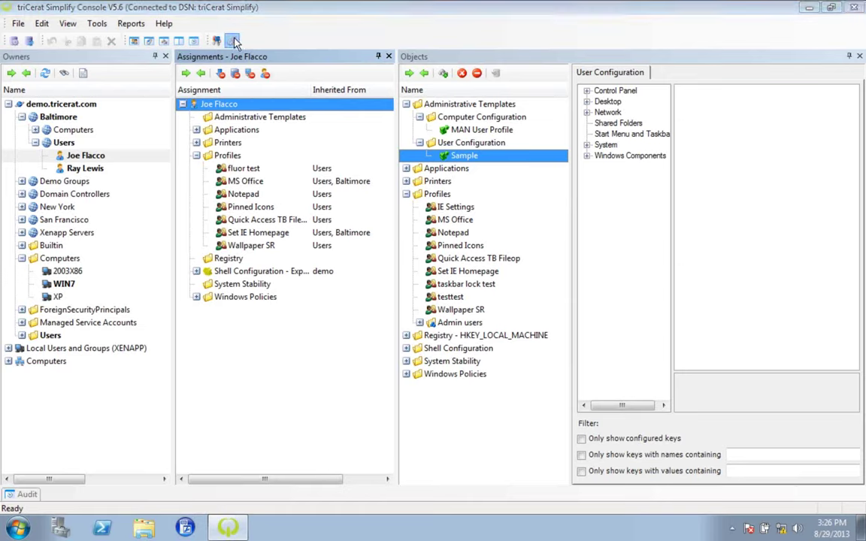
click(242, 241)
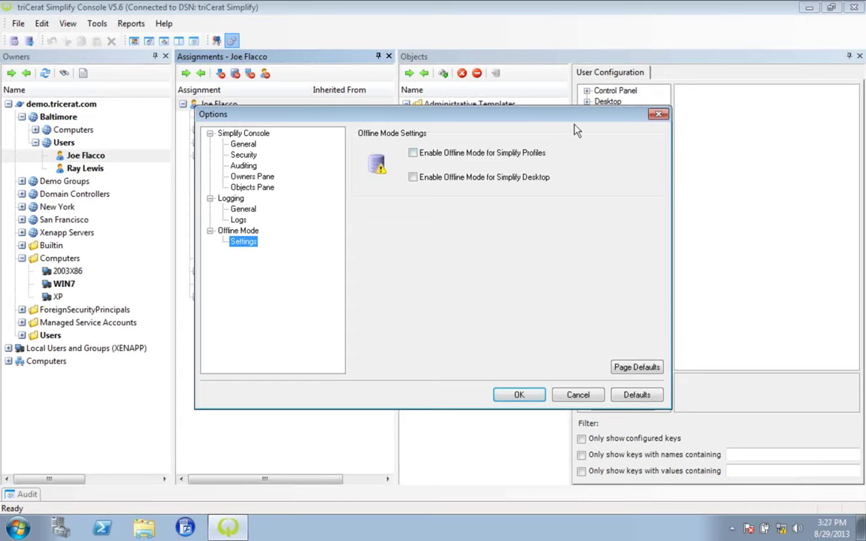
click(658, 114)
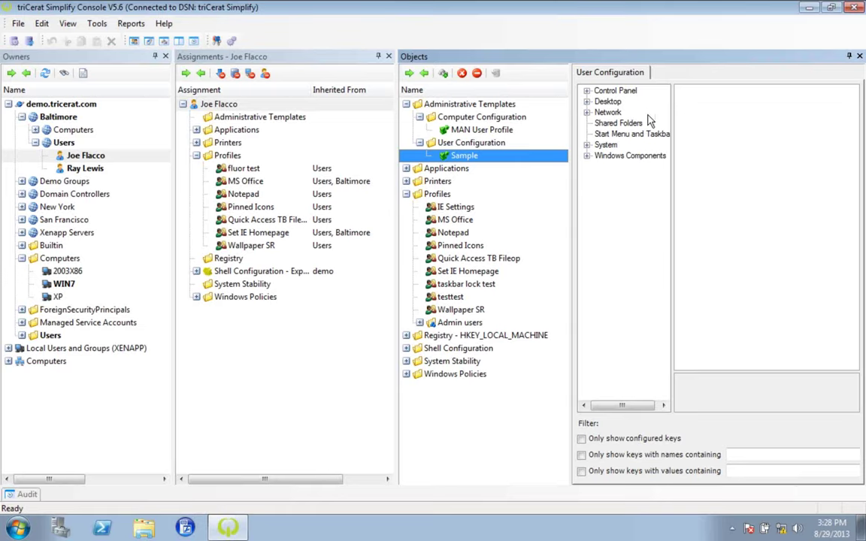
- Collapse the Objects, Assignments and Owners trees to their top-level entries
click(425, 73)
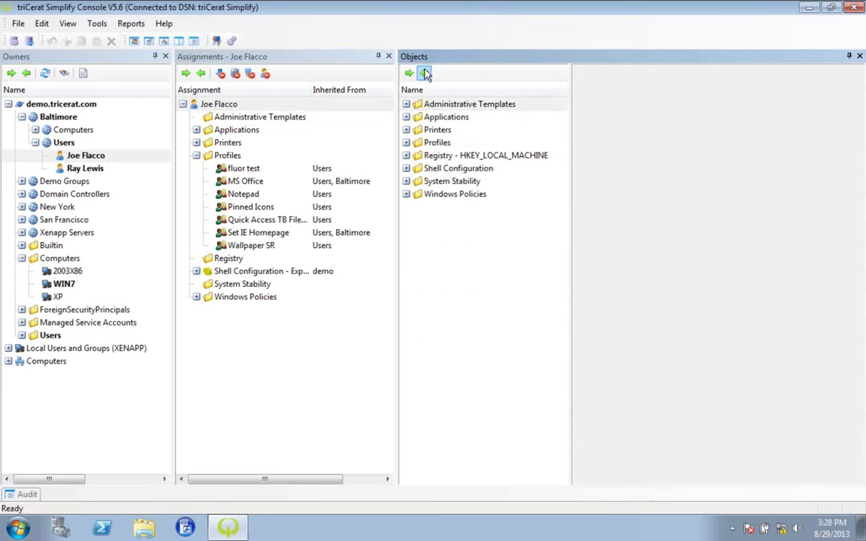
click(201, 73)
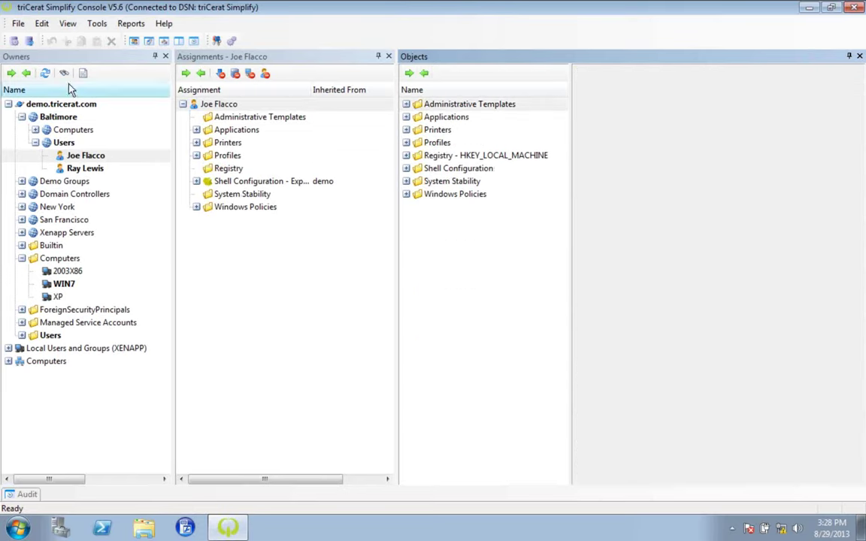
click(24, 74)
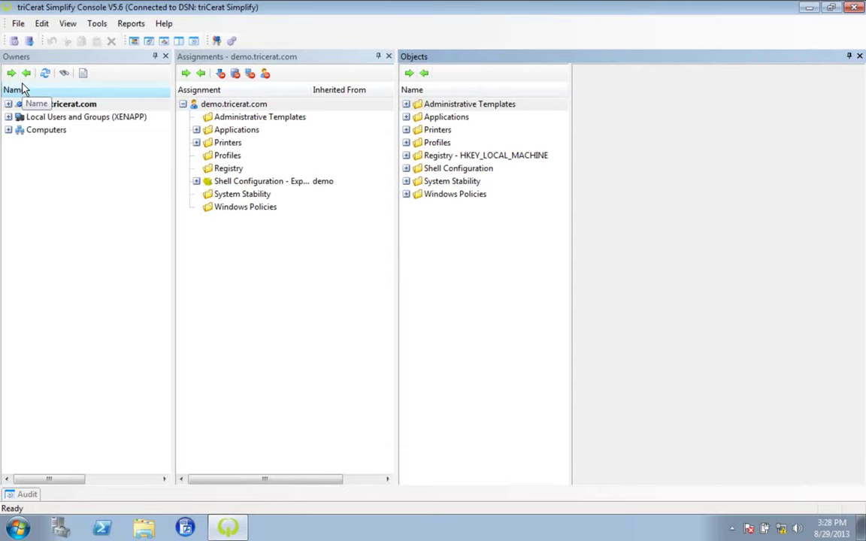
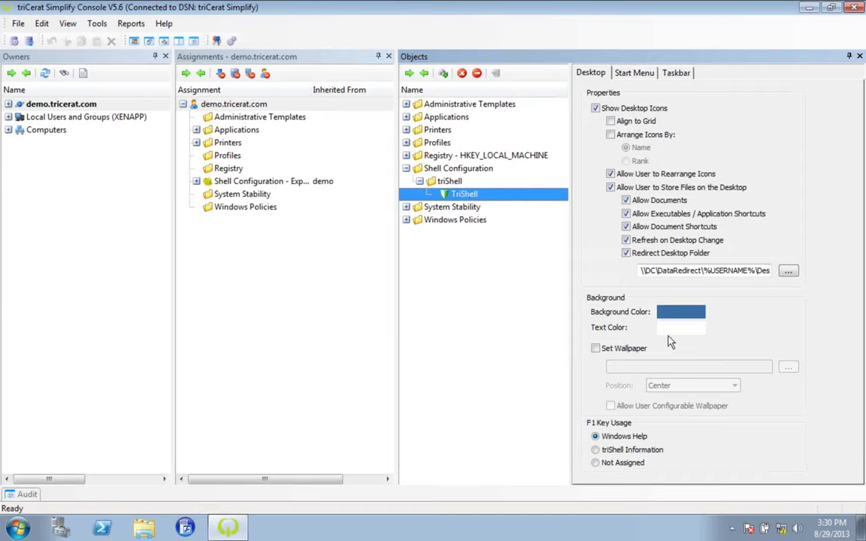
- Review TriShell's Start Menu and Taskbar settings, then open the Baltimore user's Shell Configuration > triShell > TriShell
click(637, 74)
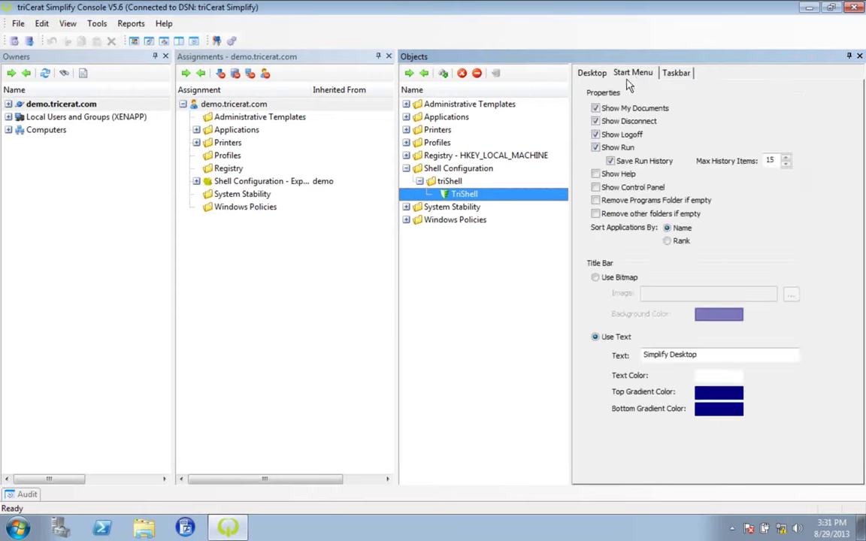
click(678, 75)
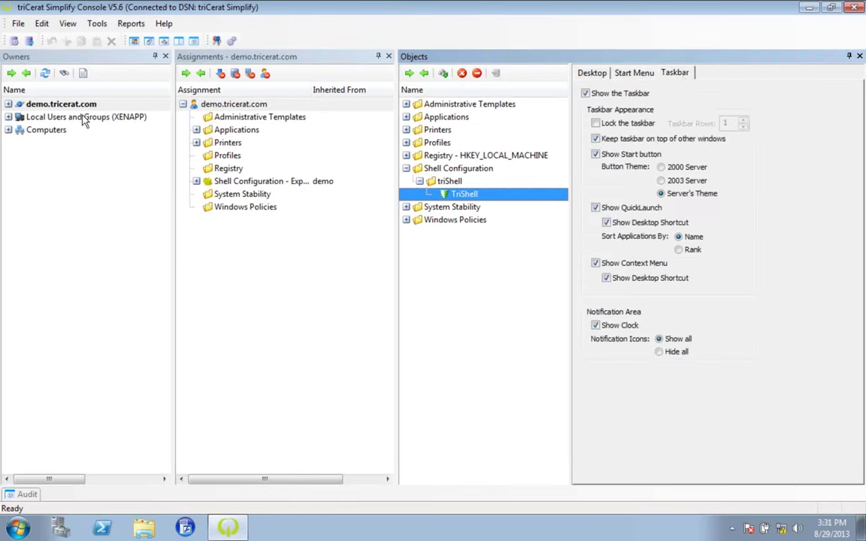
click(7, 104)
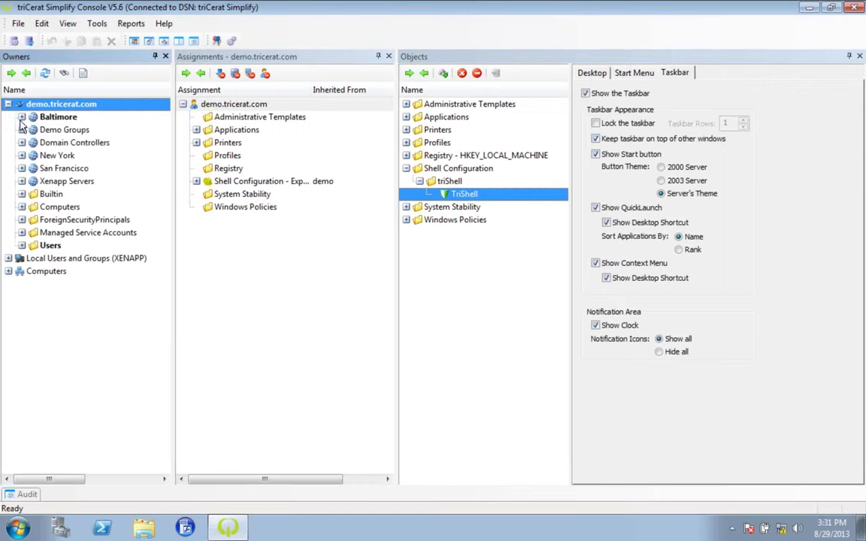
click(22, 117)
click(34, 142)
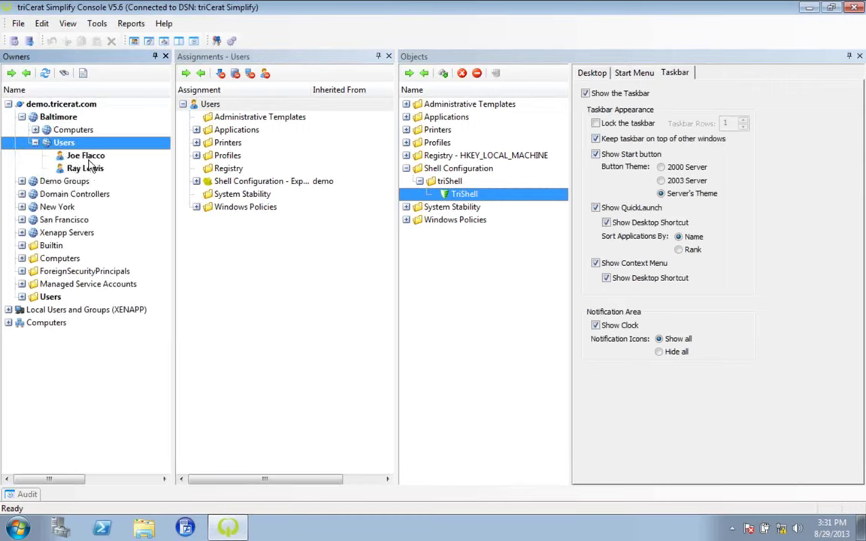
click(88, 167)
click(194, 183)
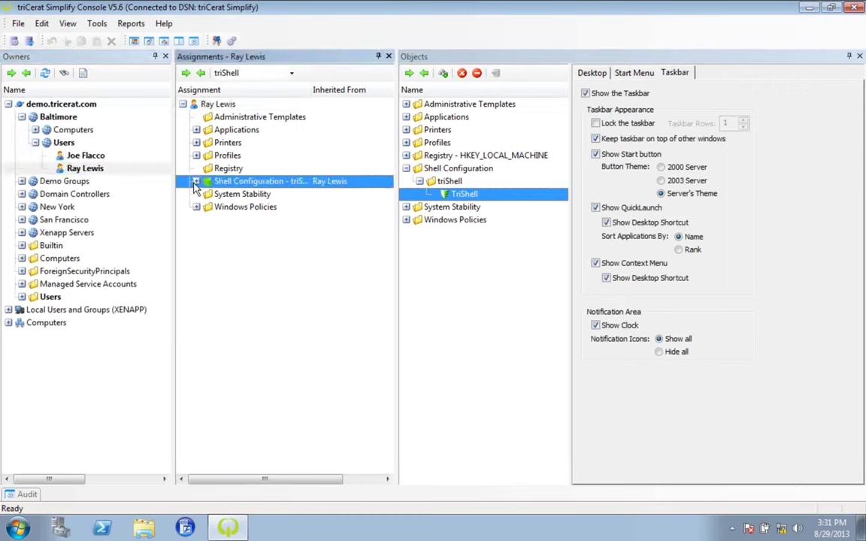
click(195, 181)
click(210, 193)
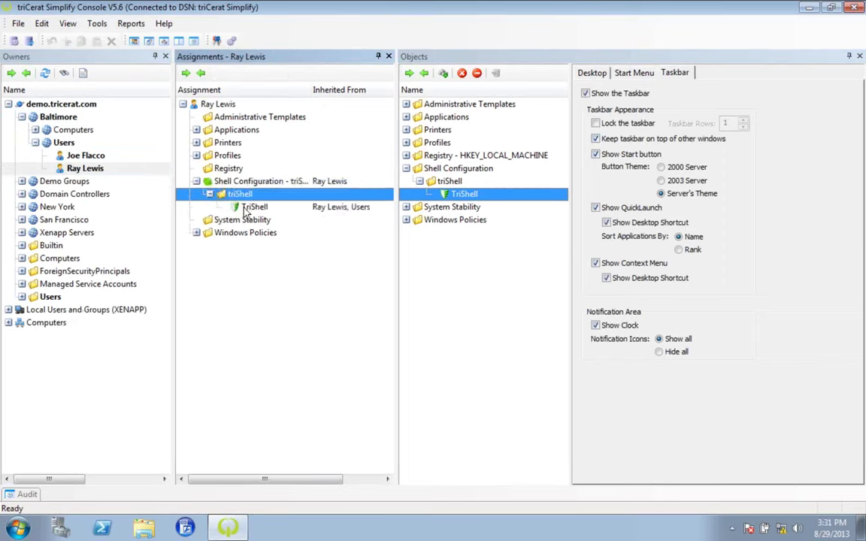
click(246, 209)
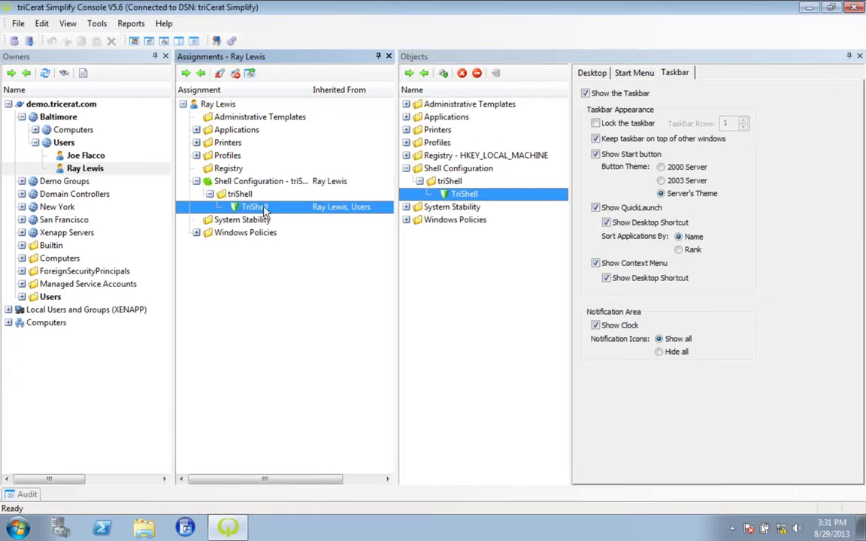
- List all available application objects under Objects > Applications
click(410, 171)
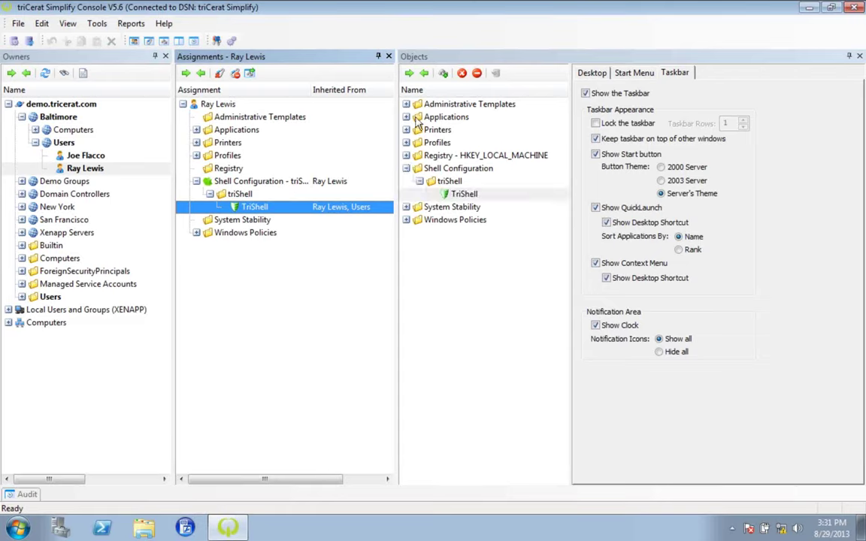
click(410, 121)
click(406, 118)
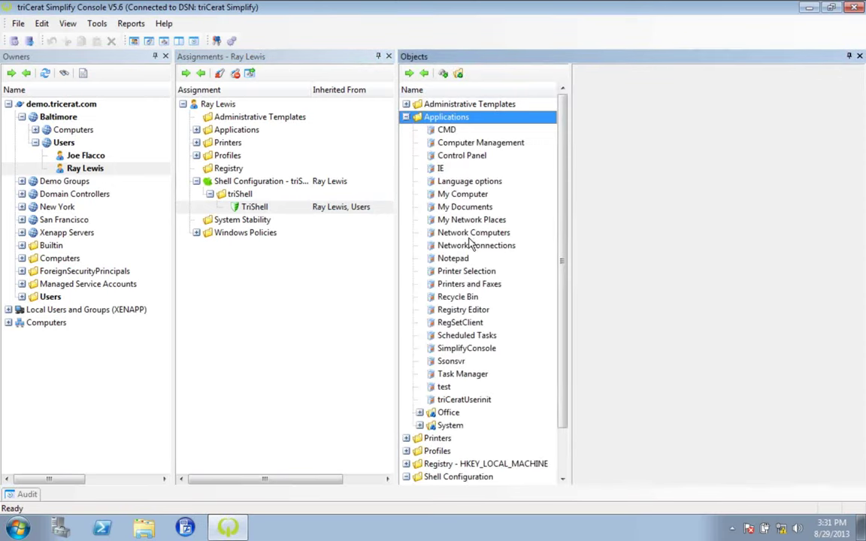
- Expand the user's Shell - triShell application assignment and list its Desktop shortcuts
click(196, 129)
click(213, 170)
click(210, 169)
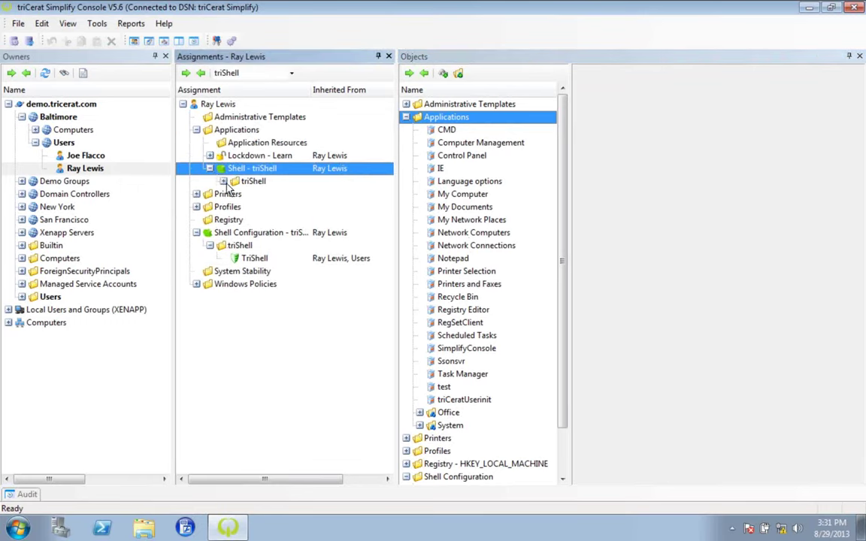
double_click(216, 181)
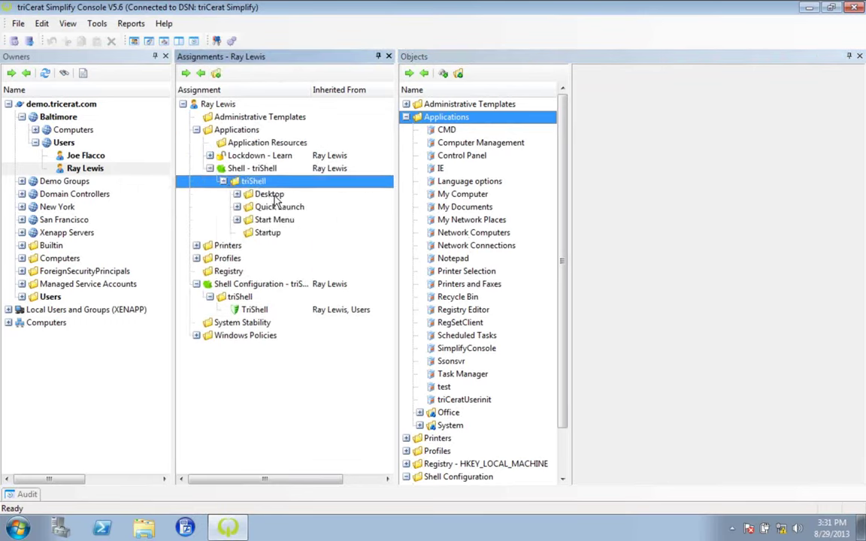
click(270, 195)
click(237, 195)
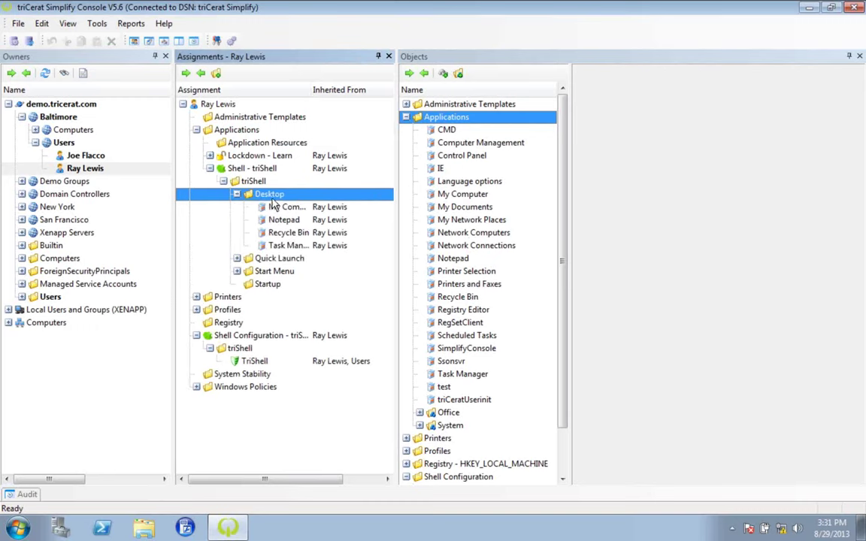
- Review the Quick Launch shortcuts and the Start Menu's Programs entries
click(237, 258)
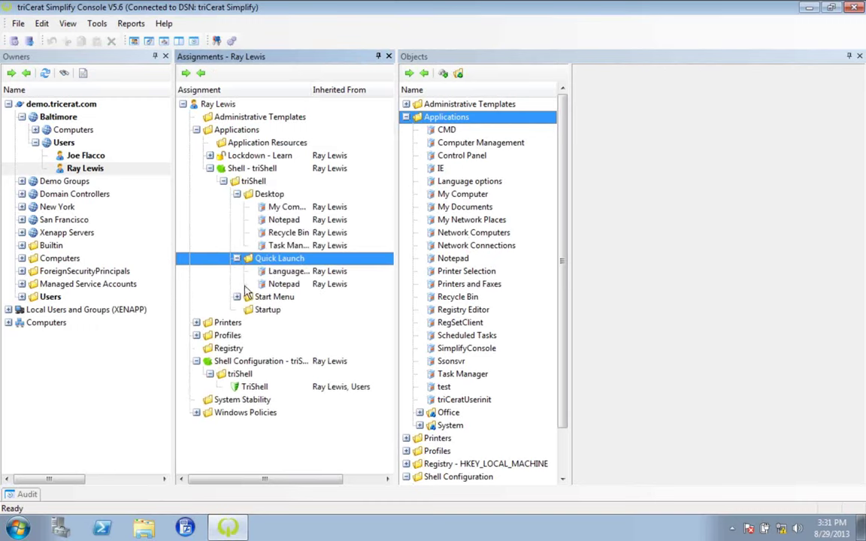
double_click(265, 297)
double_click(259, 310)
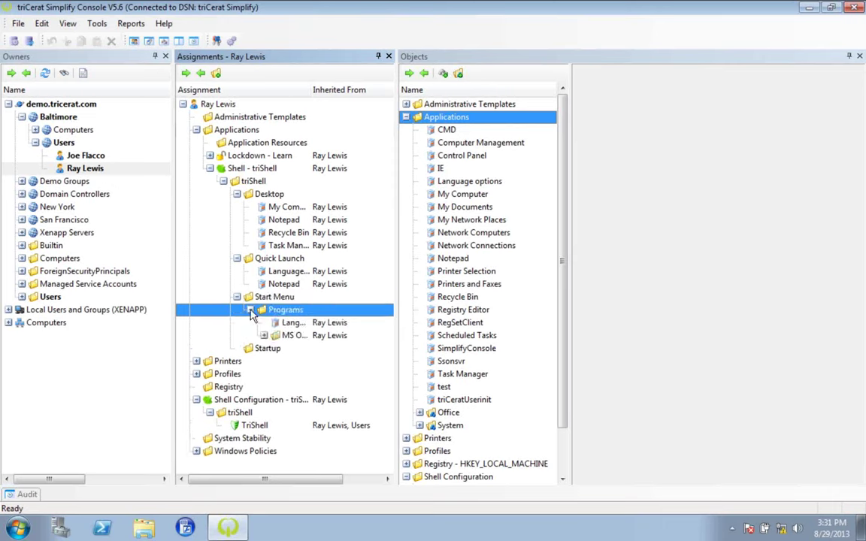
click(239, 297)
click(237, 297)
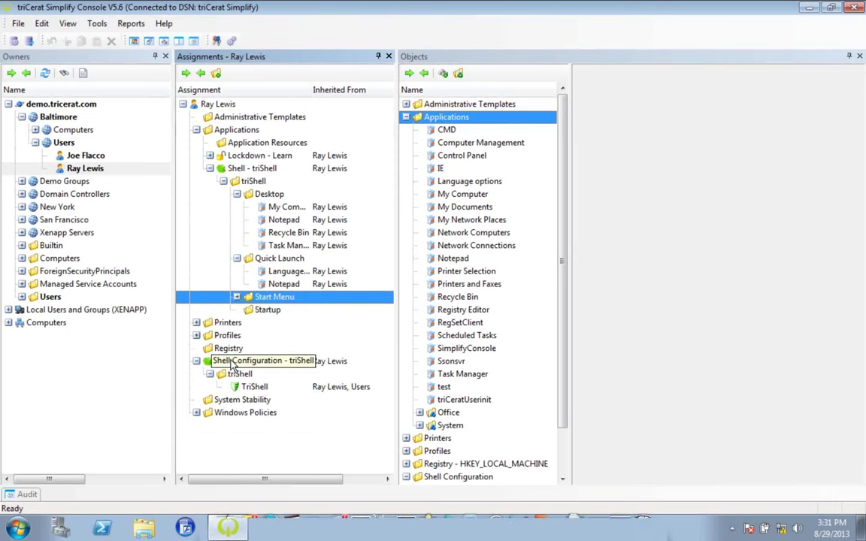
- Return to the Windows VM, close Paint without saving, and launch Internet Explorer
key(ctrl+Right)
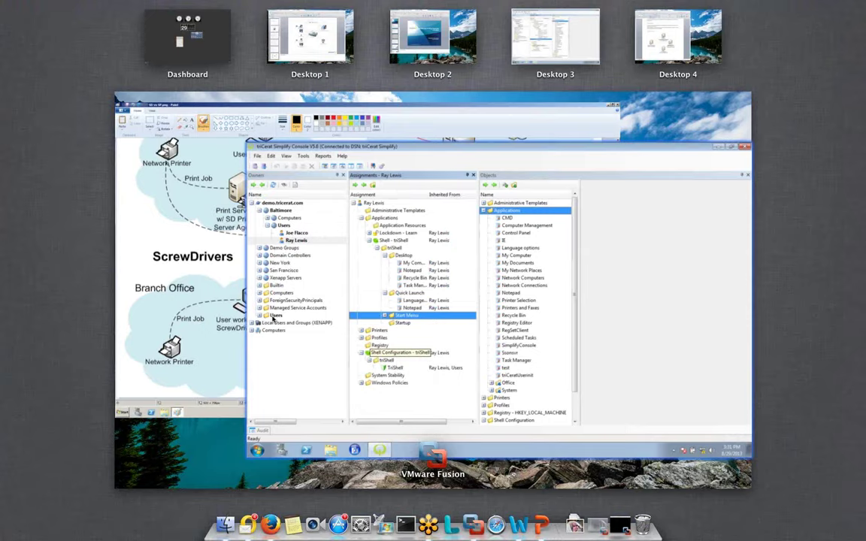
key(alt+F4)
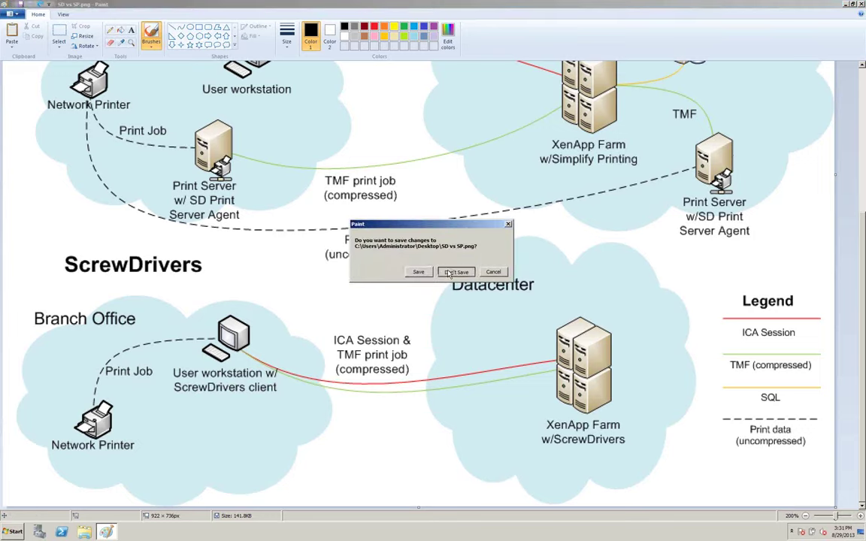
click(455, 271)
click(15, 531)
click(30, 344)
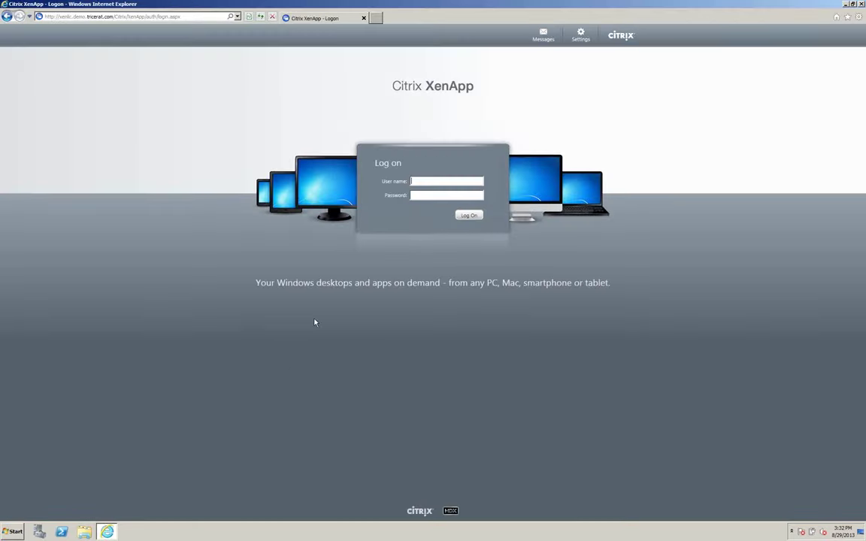
- Log on to XenApp with the test user's name and password, then launch the published Desktop
text(rewispass)
key(BackSpace)
key(BackSpace)
key(BackSpace)
text(password)
key(Return)
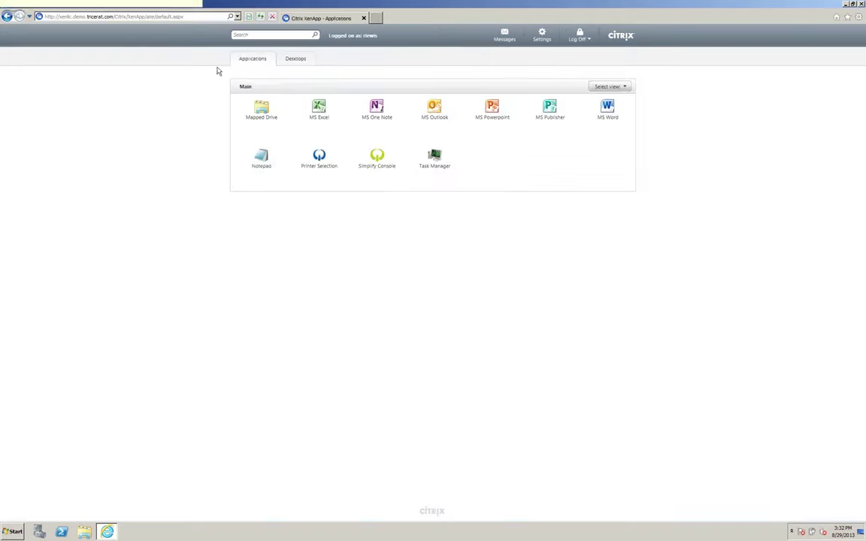
click(295, 60)
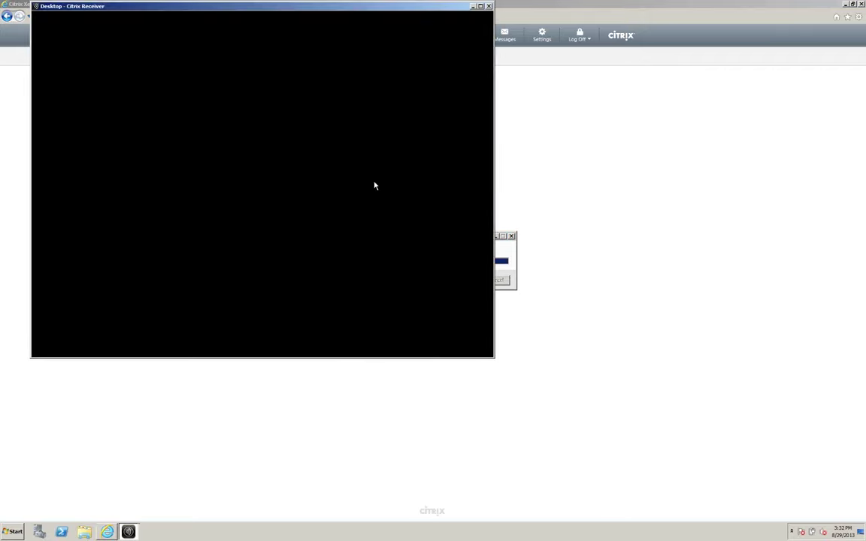
- Reposition the Citrix Receiver Desktop window and inspect the remote triShell Start menu
drag(340, 9, 431, 83)
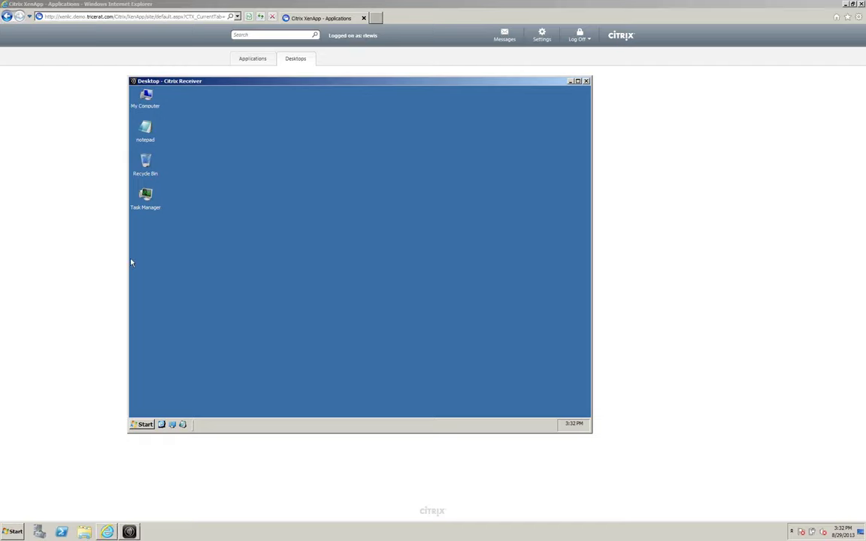
click(142, 425)
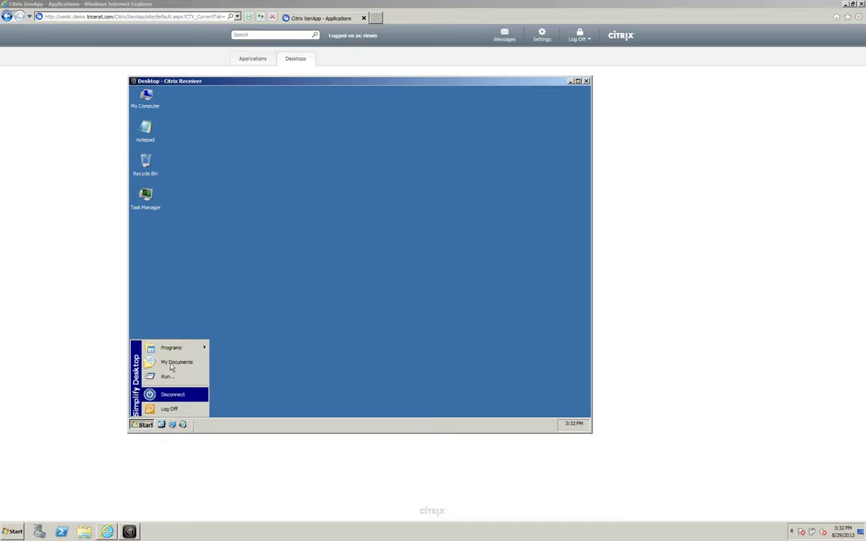
mouse_move(175, 349)
mouse_move(231, 346)
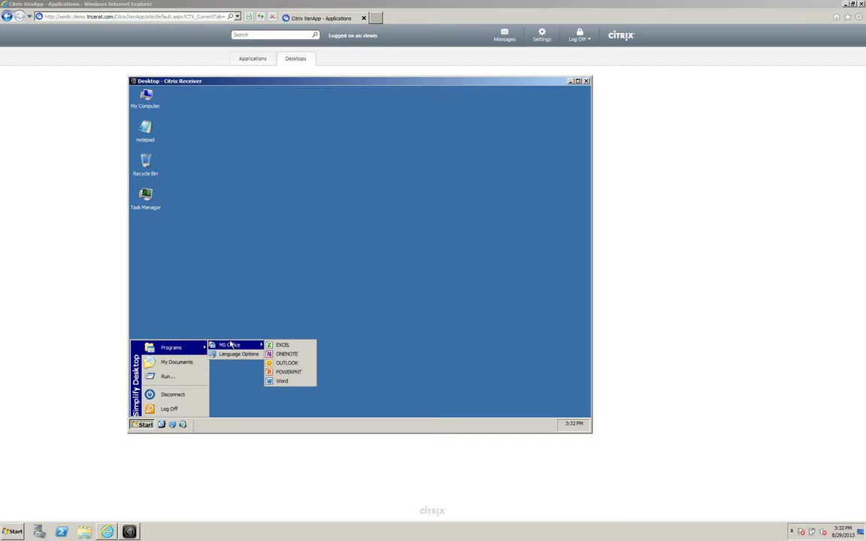
click(230, 290)
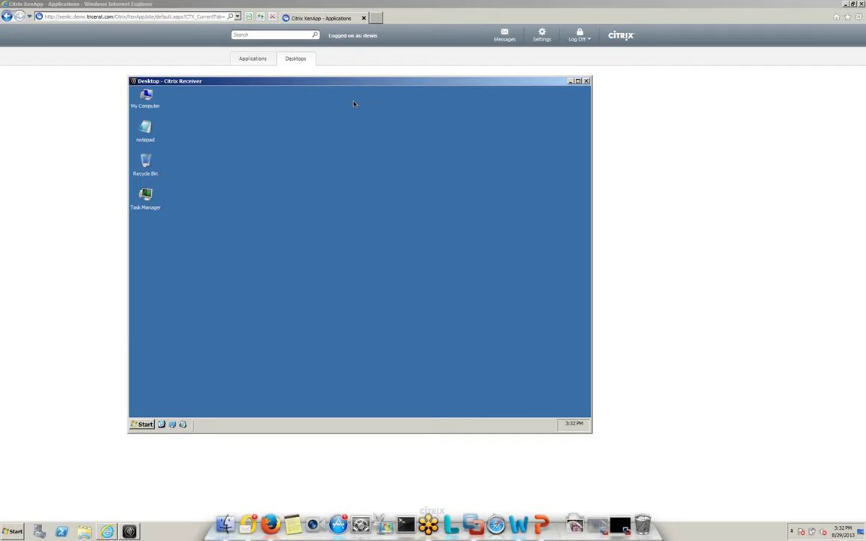
key(ctrl+Up)
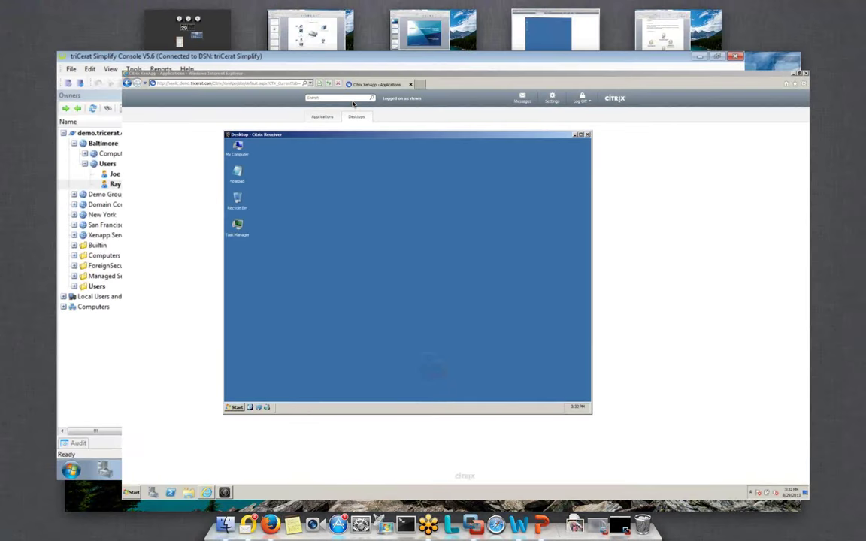
- Drag the IE application object onto the Desktop folder of the user's Shell - triShell assignment
click(353, 105)
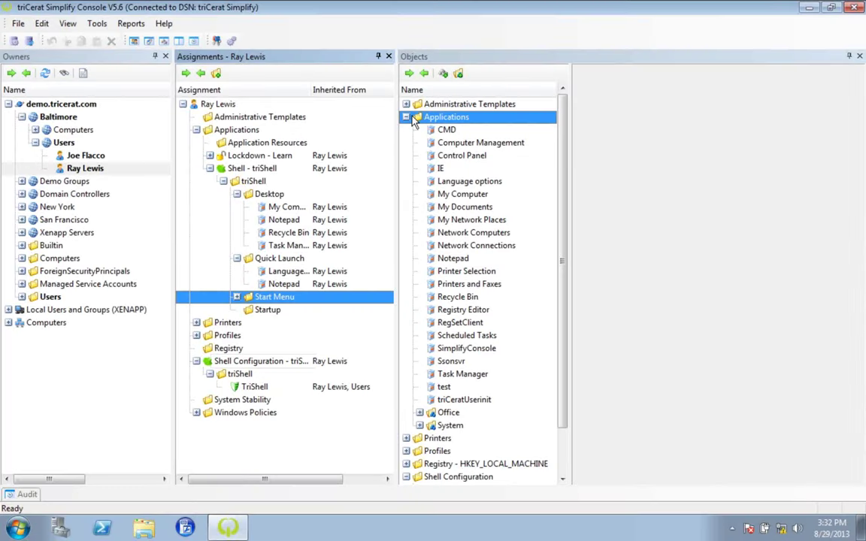
click(442, 169)
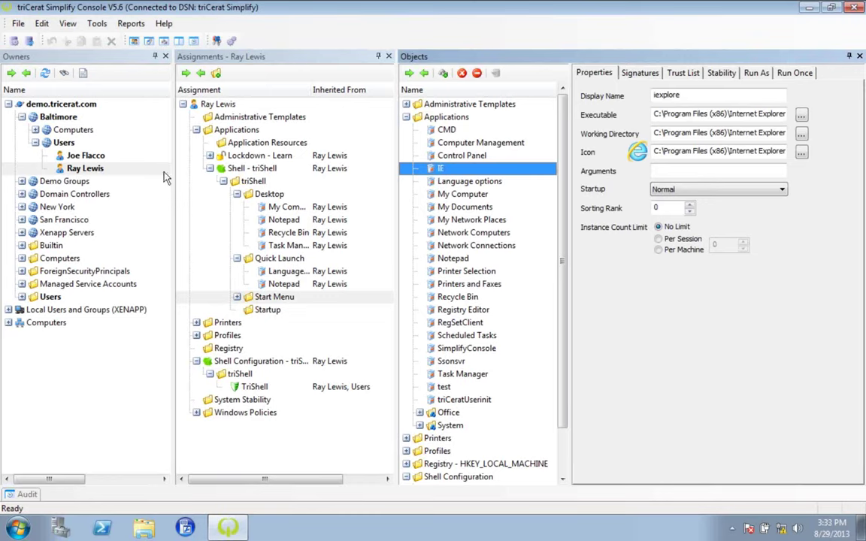
drag(441, 173, 287, 218)
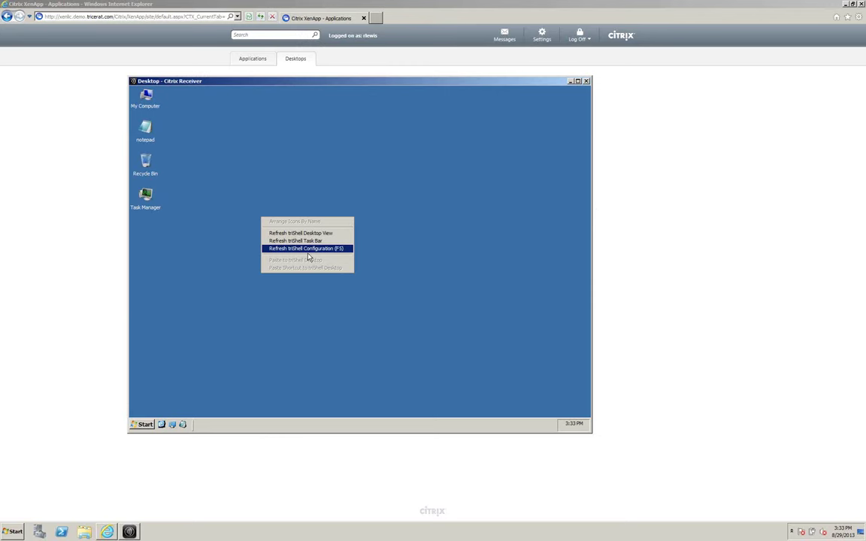
- Refresh the triShell configuration on the remote desktop and check the new iexplore icon and Start menu
click(313, 249)
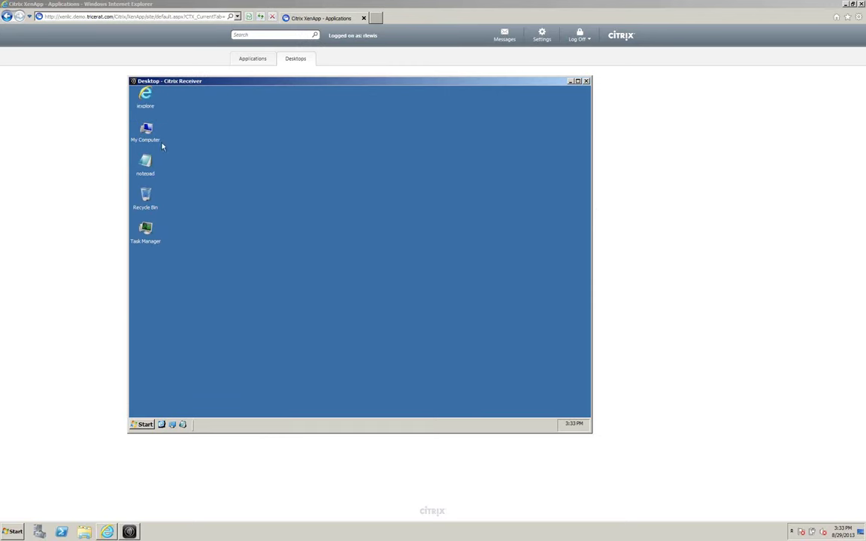
click(146, 100)
click(145, 424)
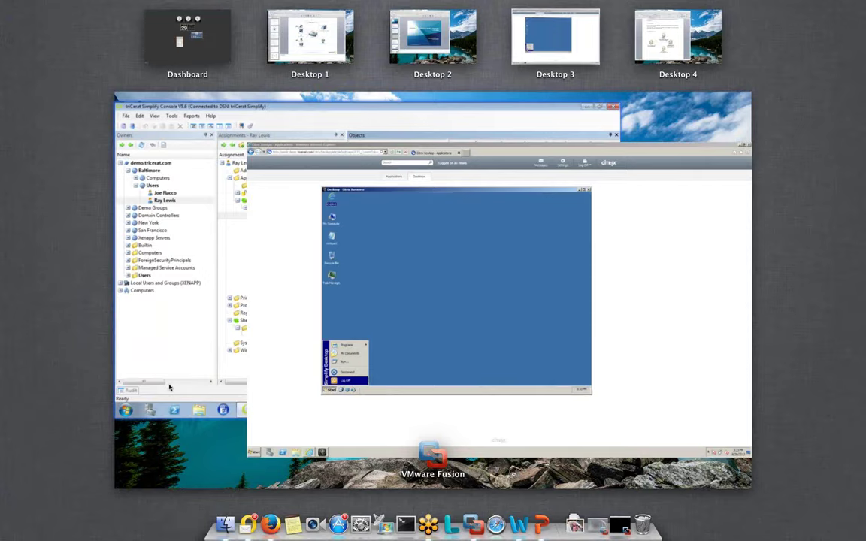
click(169, 387)
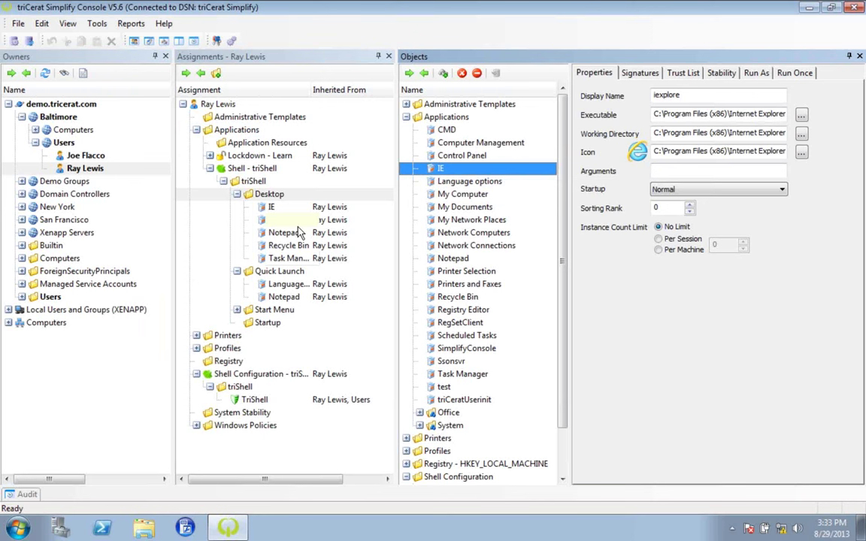
- Expand Lockdown - Learn and its Trusted list, showing IE, My Computer, Notepad and Task Manager
click(246, 156)
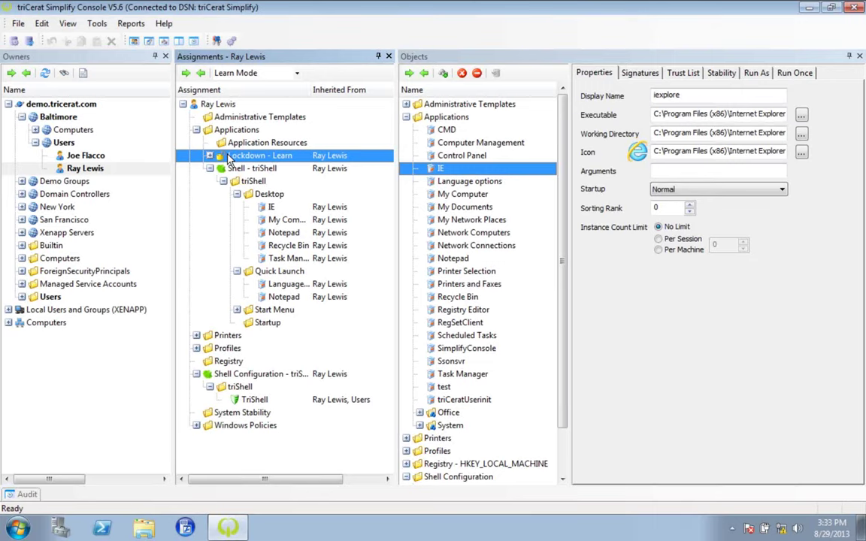
click(210, 155)
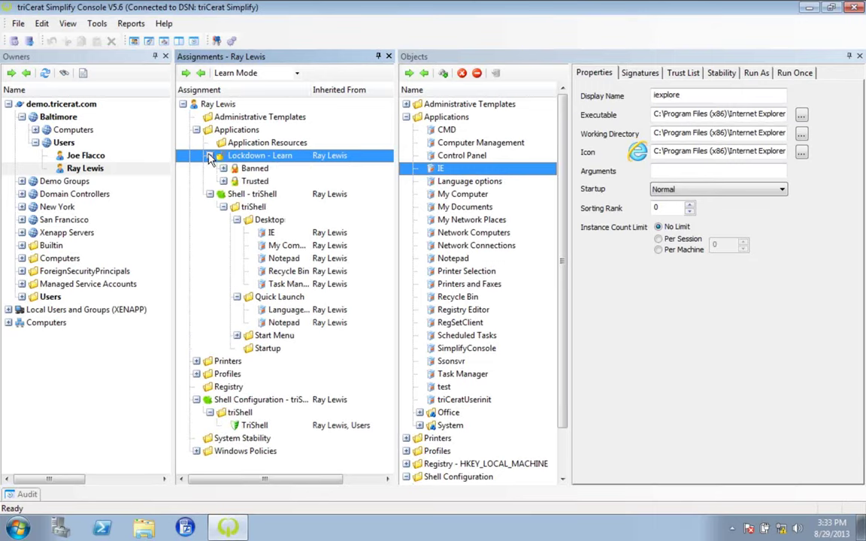
click(248, 169)
click(252, 181)
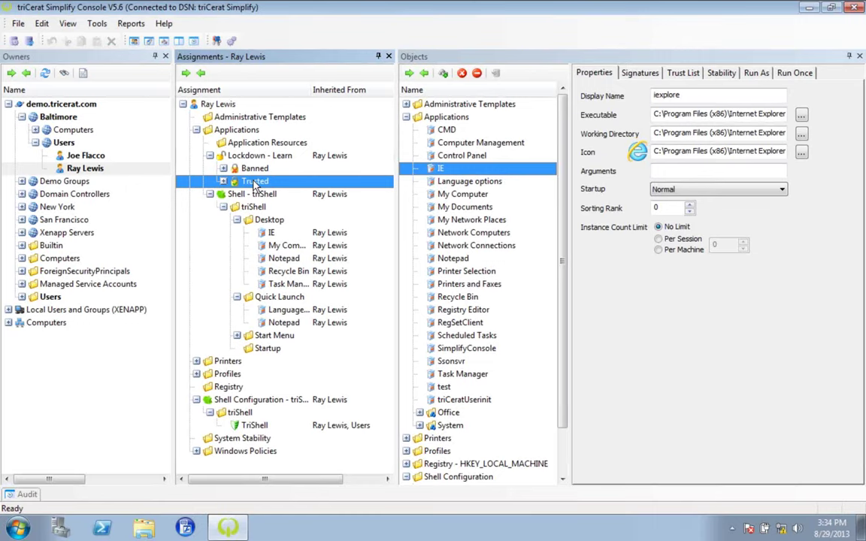
click(223, 182)
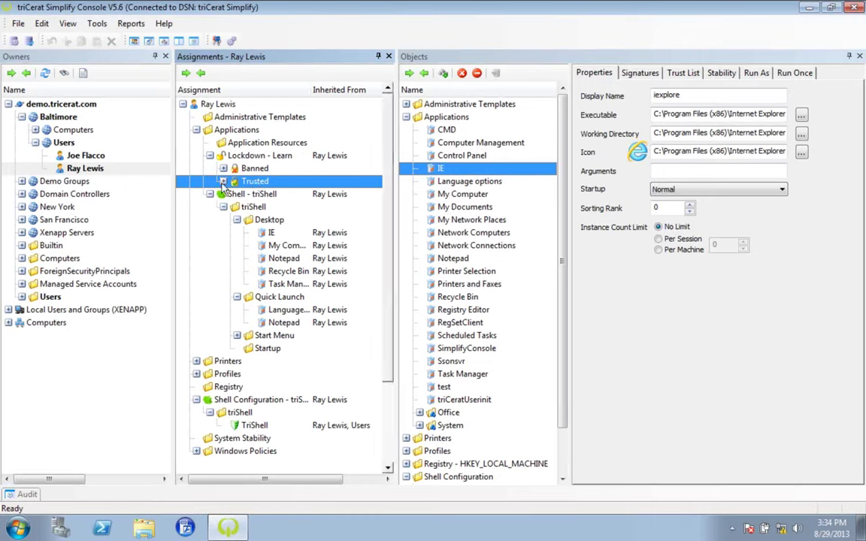
click(223, 181)
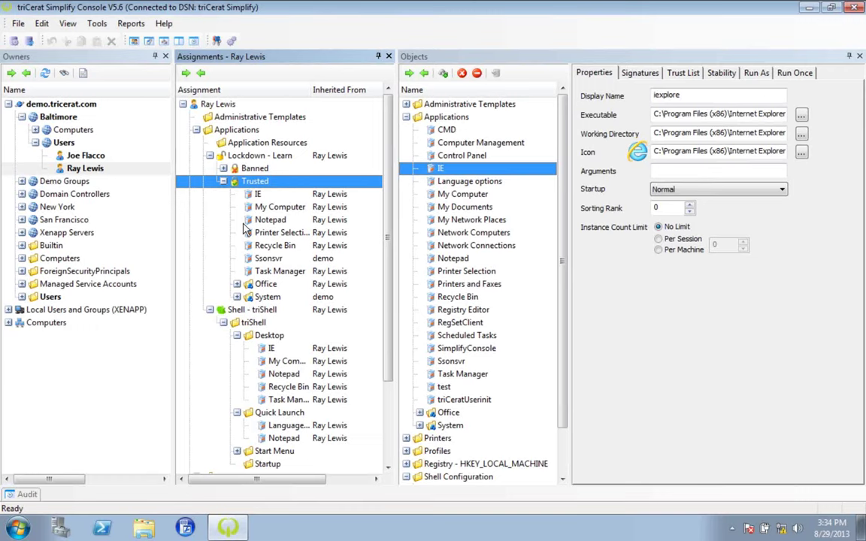
click(439, 169)
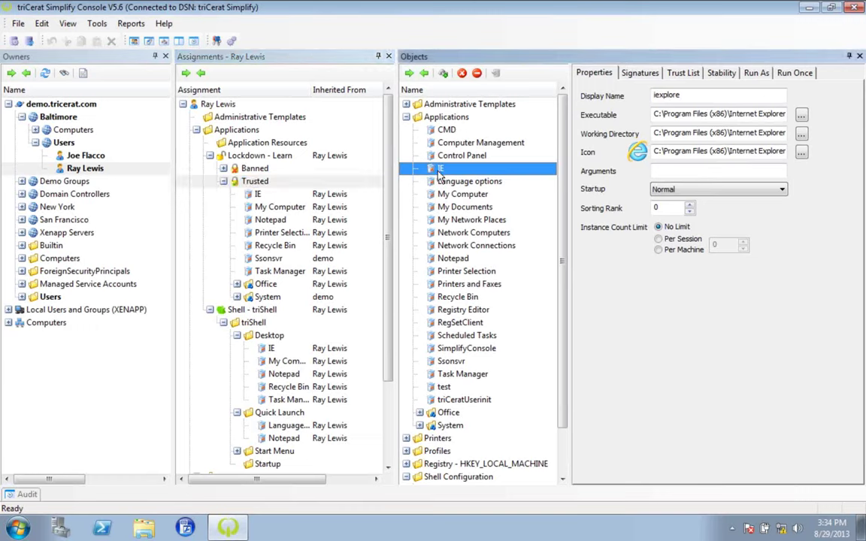
- Show IE's Signatures tab with the known XENAPP hash 776912, then select the Trusted and Banned lists
click(638, 73)
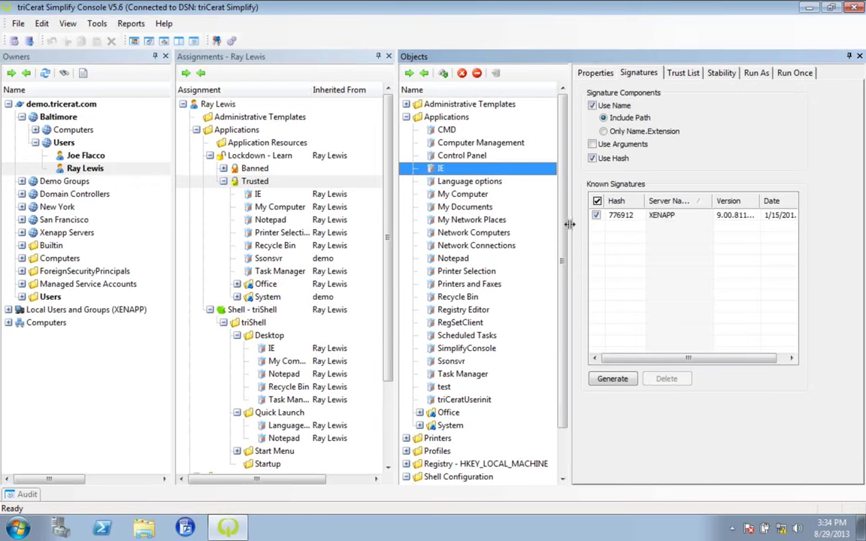
click(256, 181)
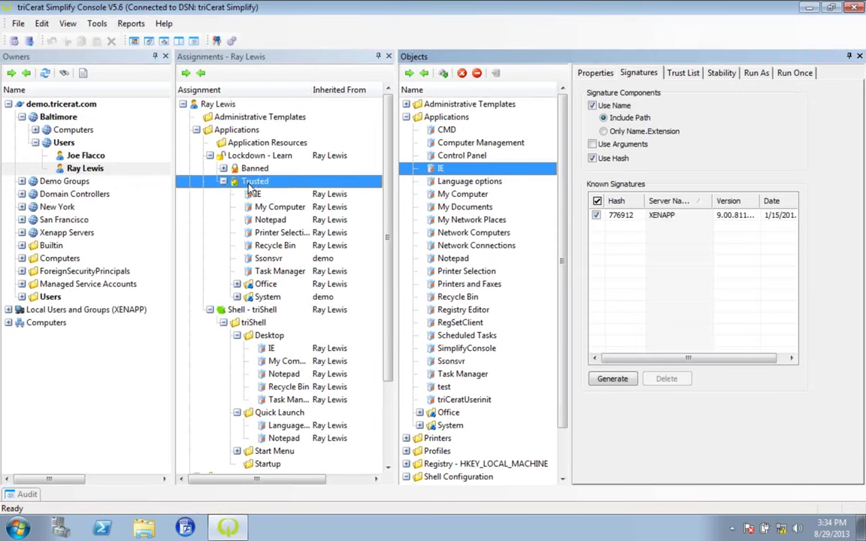
click(228, 168)
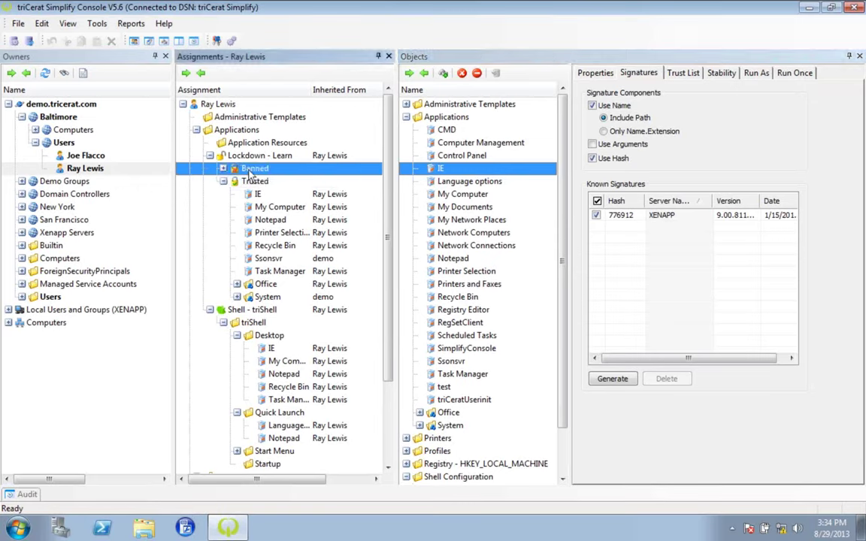
- Expand the Banned list under Lockdown - Learn to show CMD
click(223, 168)
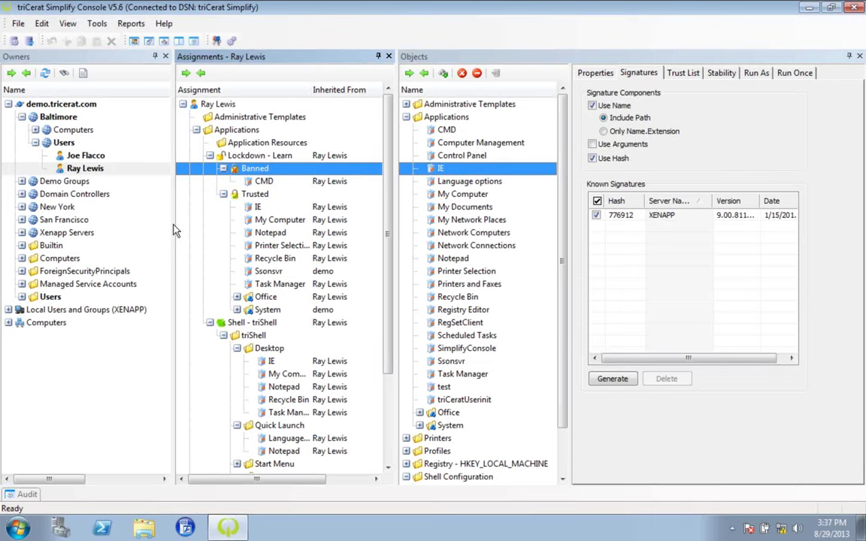
- Review assignments for the domain, Baltimore Users, the Demo Groups admin groups and Computers
click(60, 104)
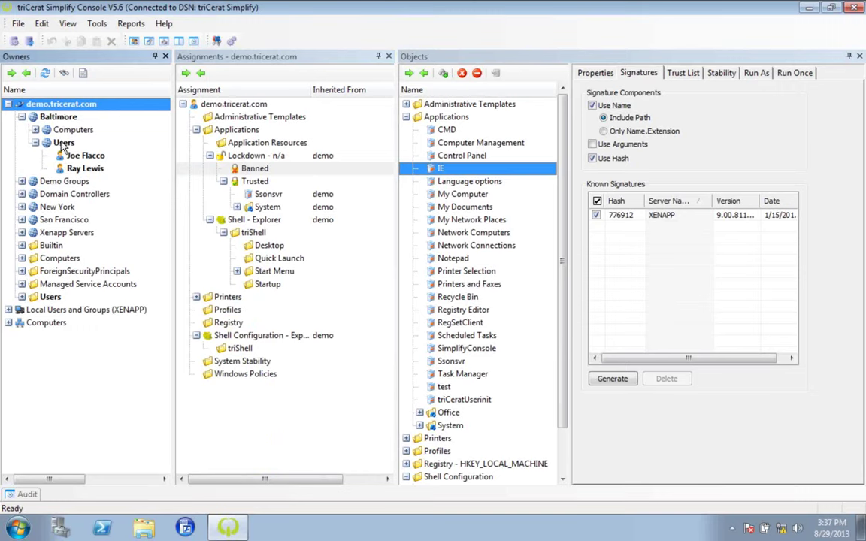
click(65, 143)
click(81, 155)
double_click(31, 182)
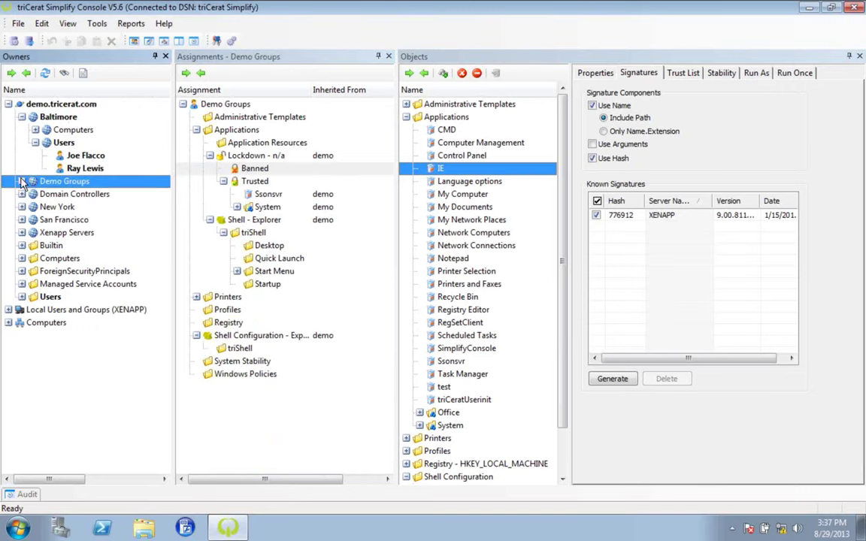
click(64, 194)
click(73, 233)
click(79, 245)
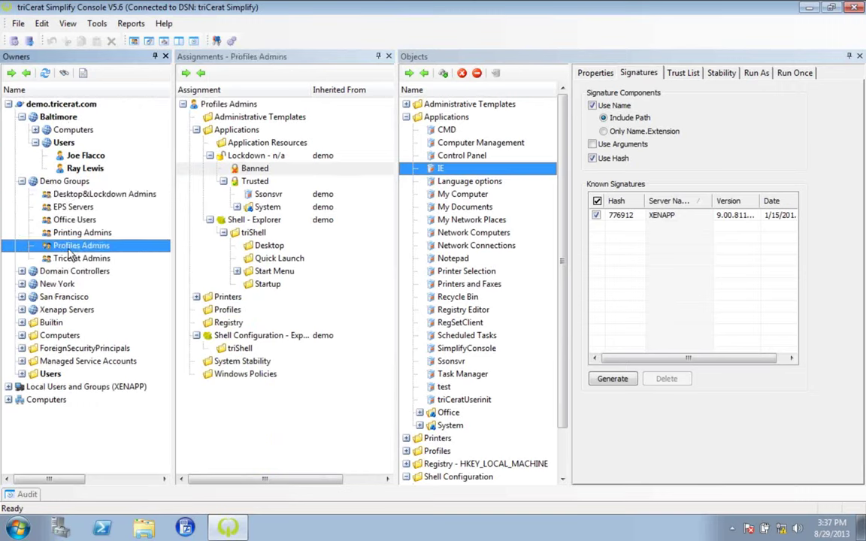
double_click(59, 335)
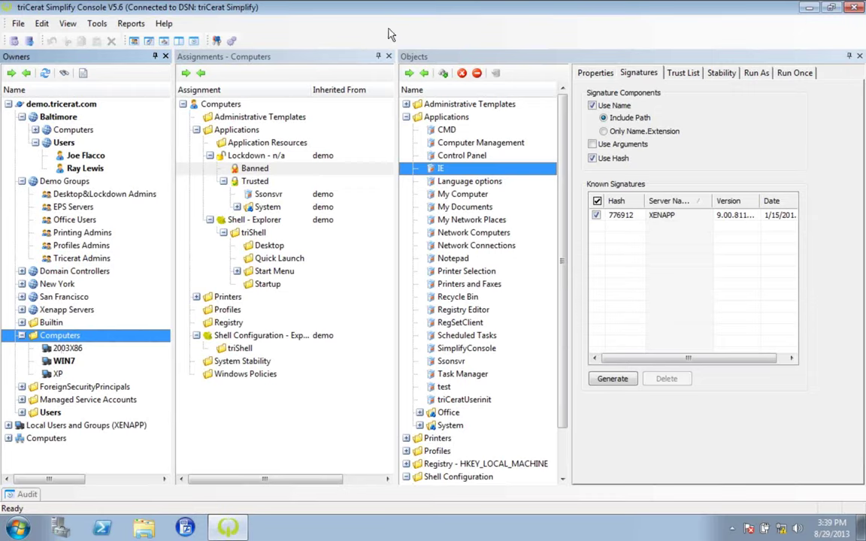
- Collapse the Objects, Assignments and Owners trees, leaving demo.tricerat.com selected
click(424, 73)
click(201, 73)
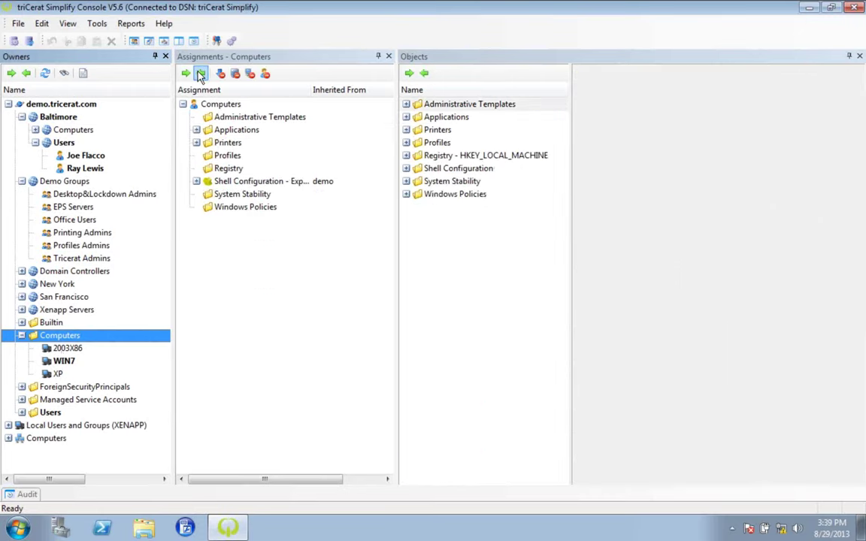
click(26, 73)
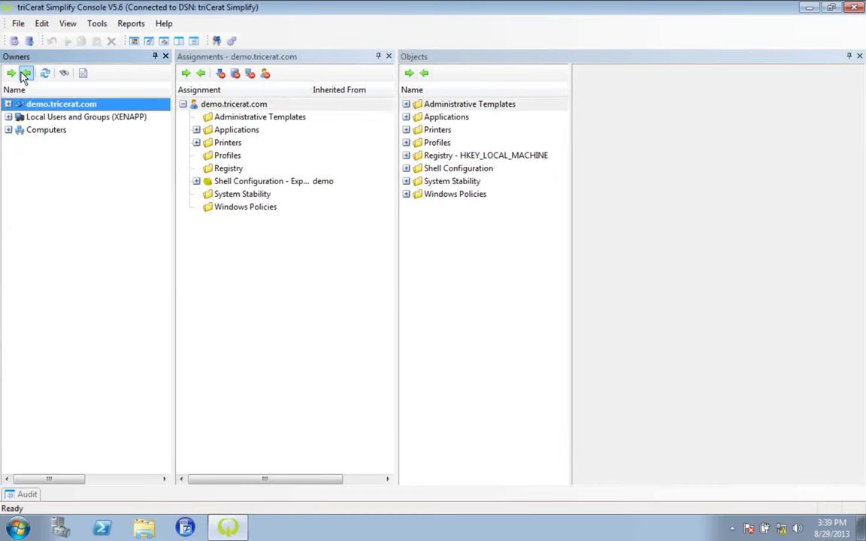